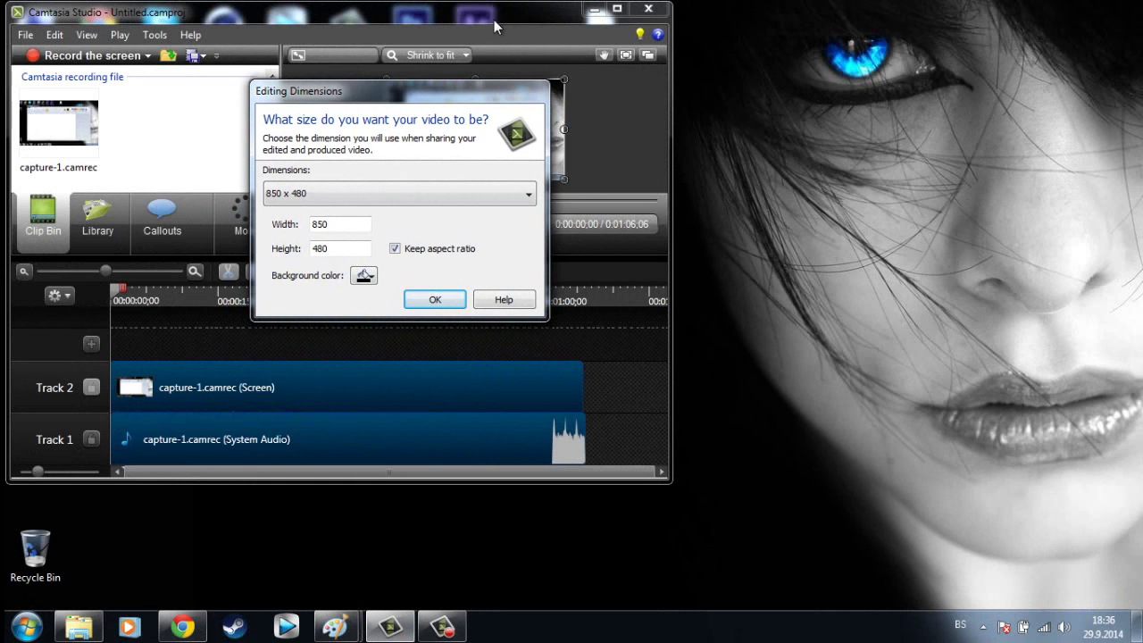
Step: Pick the 1280 x 720 preset in the Editing Dimensions dropdown
{"action": "mouse_move", "coordinate": [448, 89]}
{"action": "left_mouse_down"}
{"action": "mouse_move", "coordinate": [474, 82]}
{"action": "mouse_move", "coordinate": [464, 104]}
{"action": "left_mouse_up"}
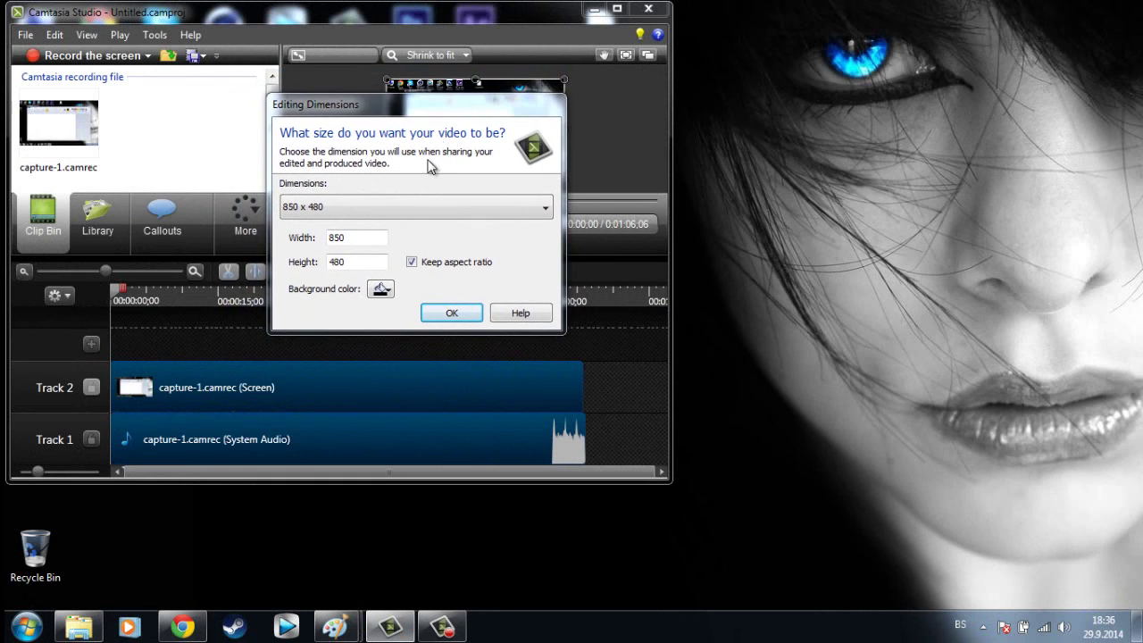
{"action": "left_click", "coordinate": [382, 208]}
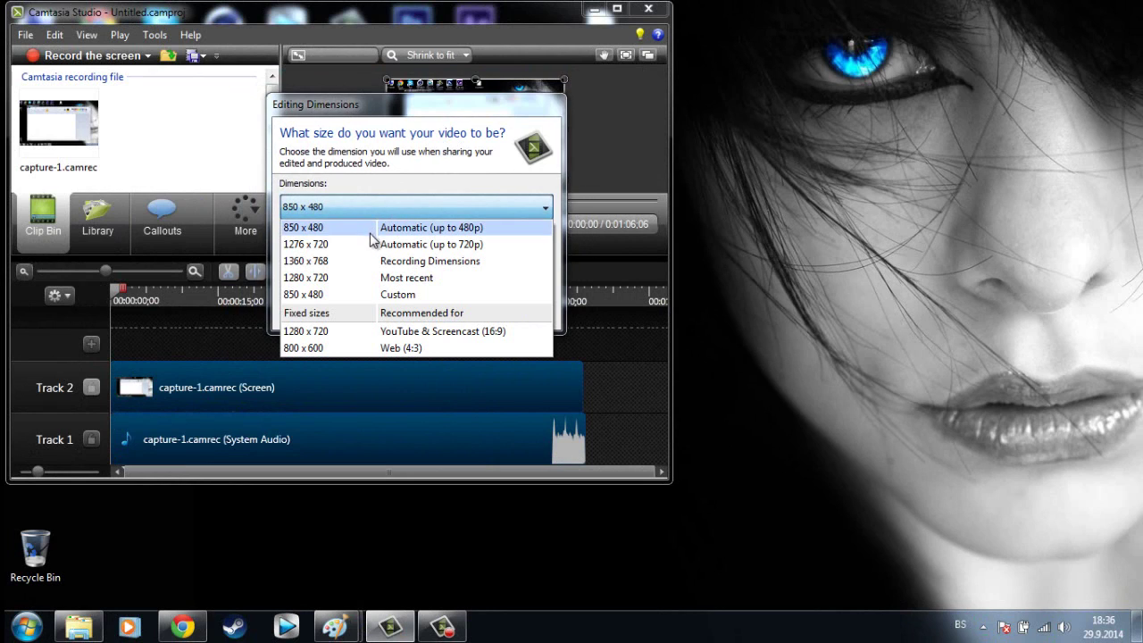
{"action": "left_click", "coordinate": [352, 281]}
Step: Confirm 1280 x 720, maximize the editor, and check the Track 2 screen clip
{"action": "left_click", "coordinate": [448, 313]}
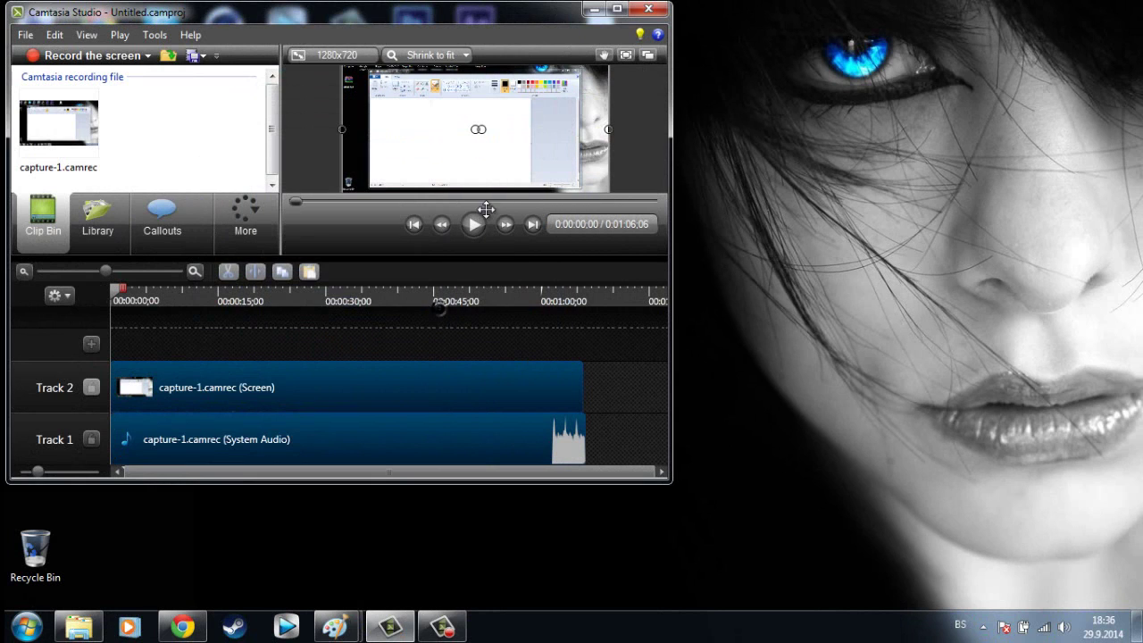
{"action": "left_click", "coordinate": [616, 9]}
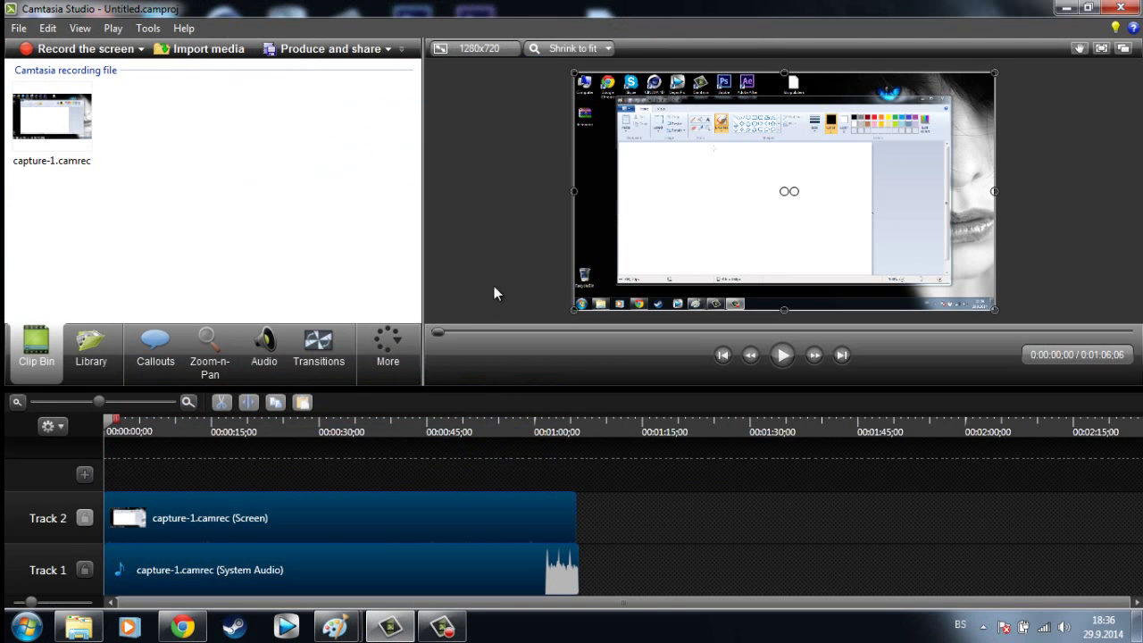
{"action": "left_click", "coordinate": [447, 514]}
{"action": "left_click", "coordinate": [593, 507]}
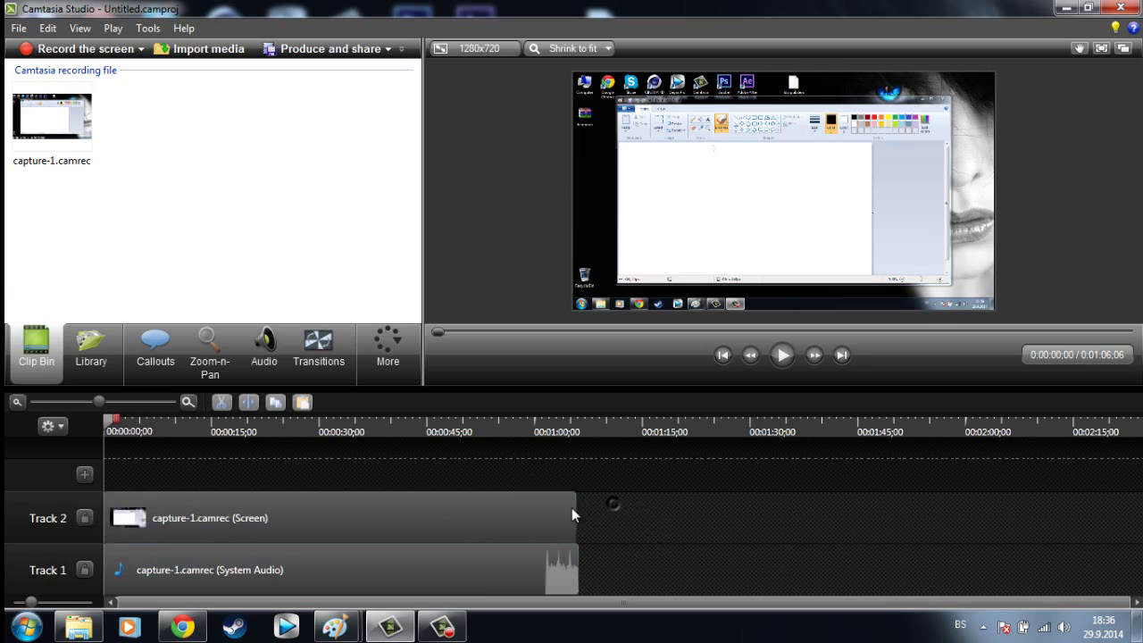
{"action": "left_click", "coordinate": [543, 515]}
{"action": "left_click", "coordinate": [603, 509]}
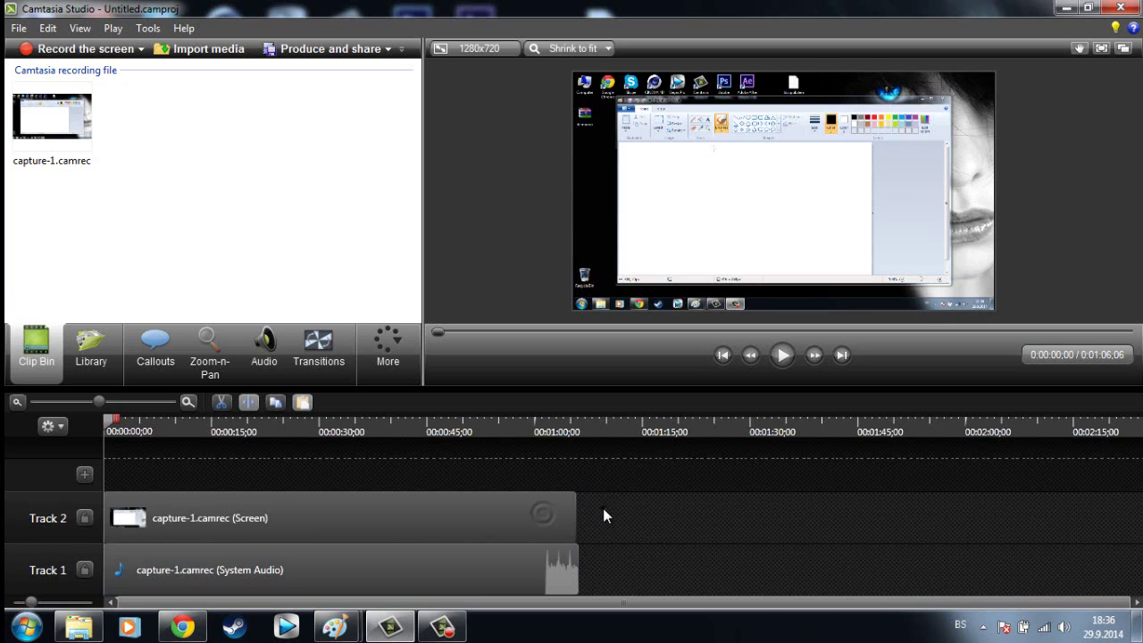
{"action": "left_click", "coordinate": [447, 509]}
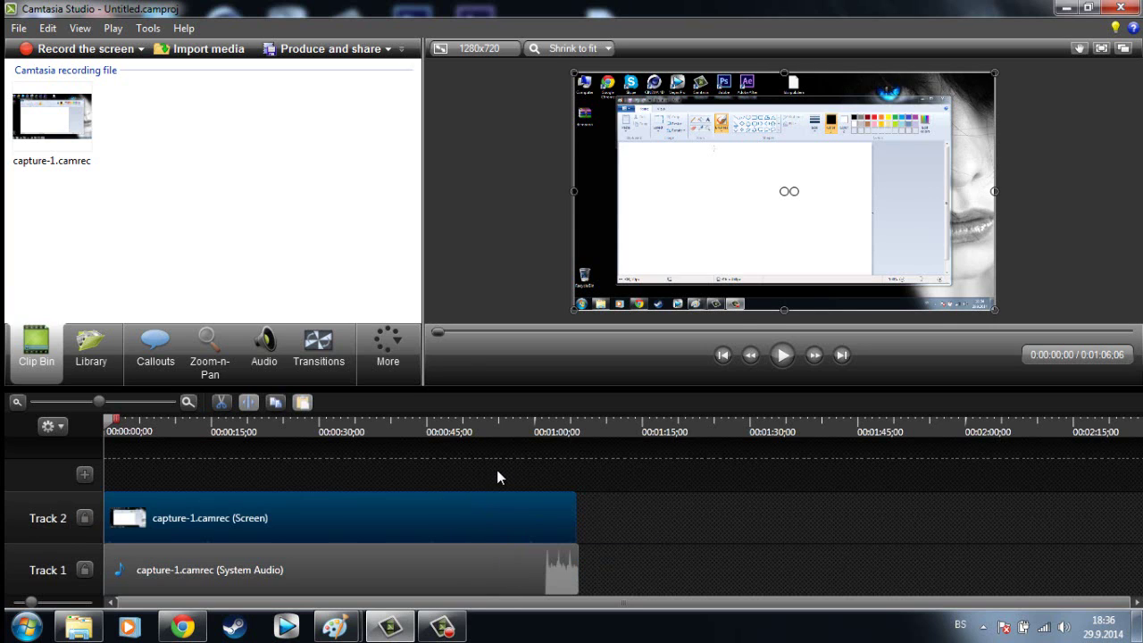
{"action": "left_click", "coordinate": [459, 236]}
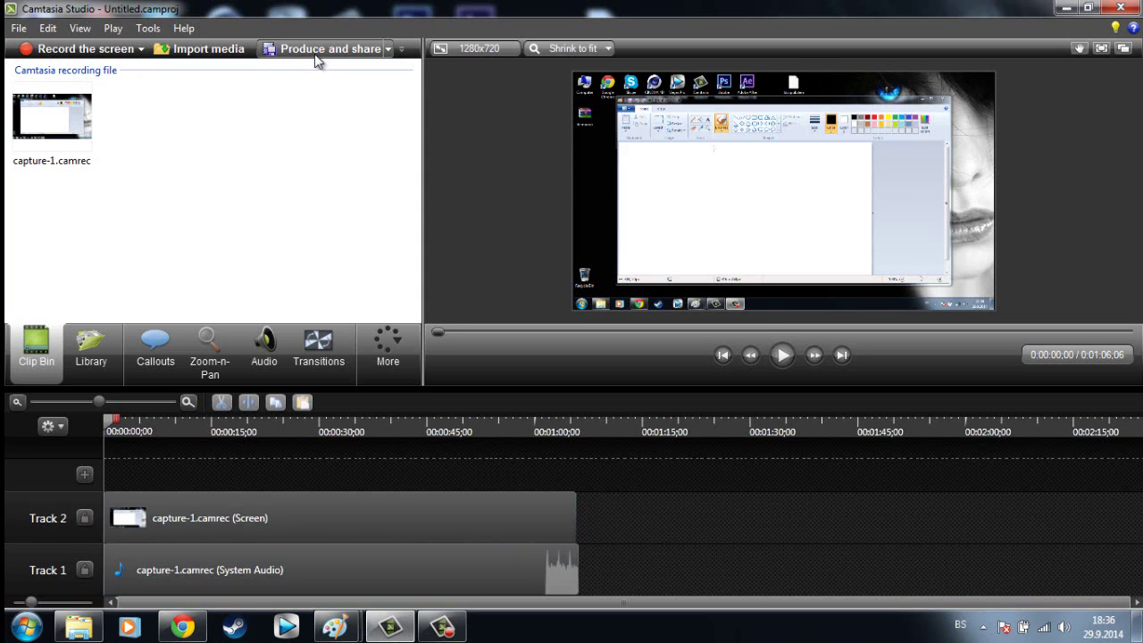
Step: Launch Produce and share with Custom production settings selected instead of a preset
{"action": "left_click", "coordinate": [319, 49]}
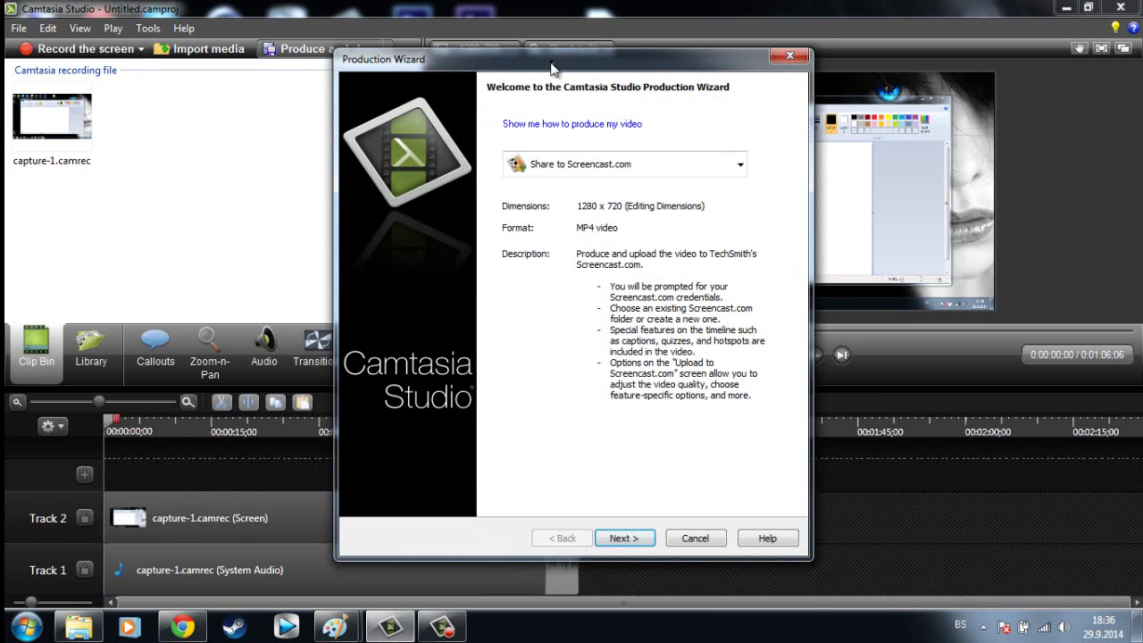
{"action": "left_click_drag", "start_coordinate": [552, 70], "coordinate": [538, 80]}
{"action": "left_click", "coordinate": [616, 175]}
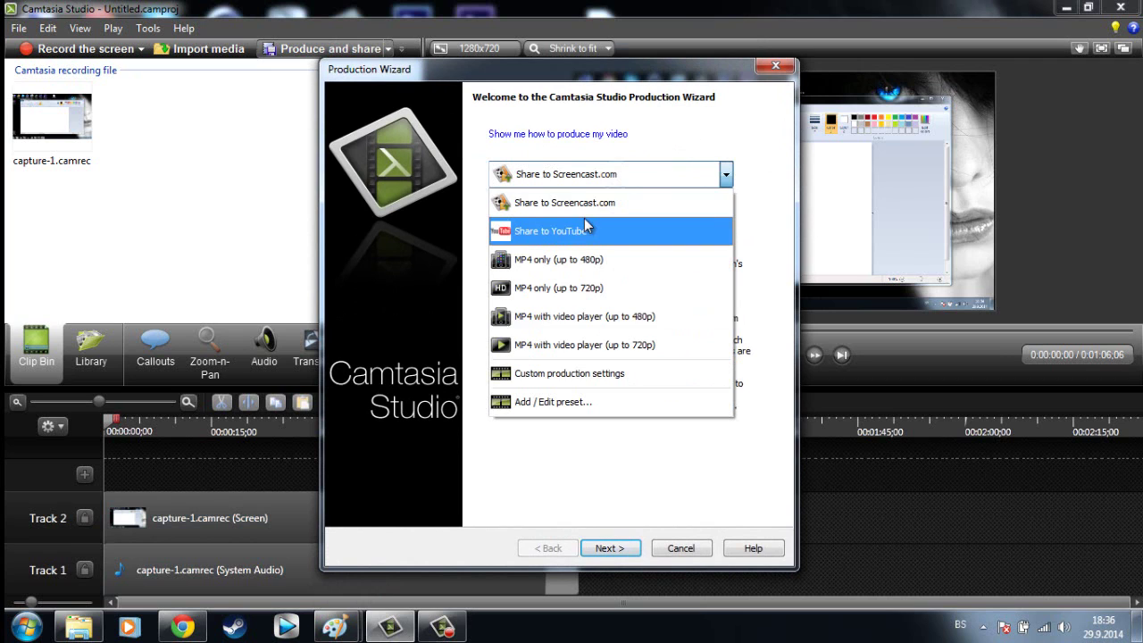
{"action": "left_click", "coordinate": [569, 376]}
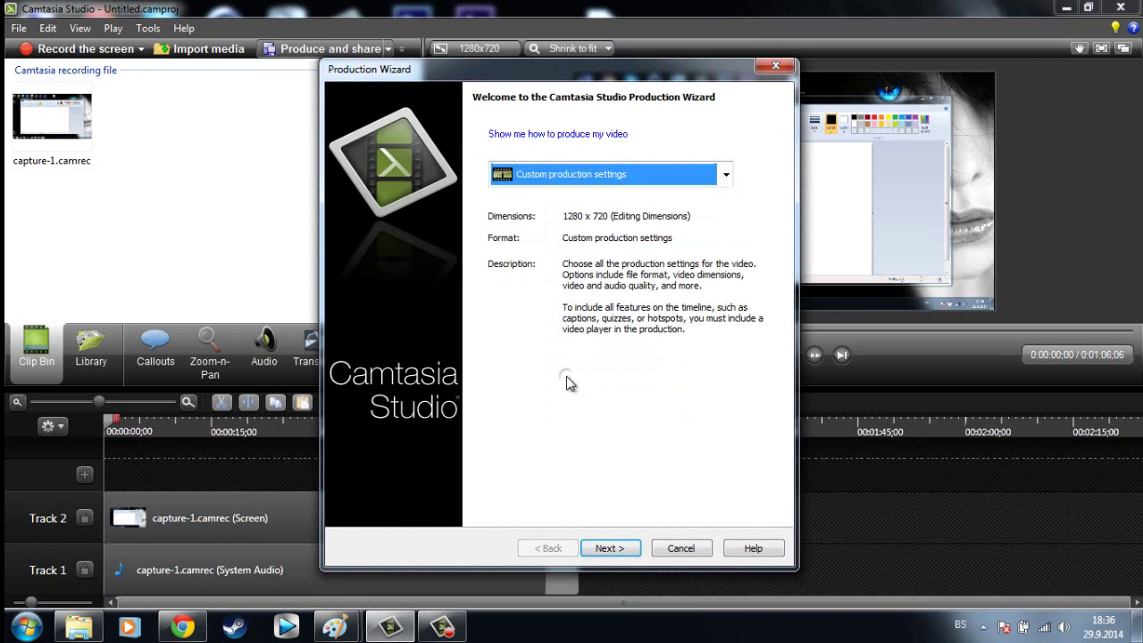
{"action": "left_click_drag", "start_coordinate": [634, 72], "coordinate": [613, 58]}
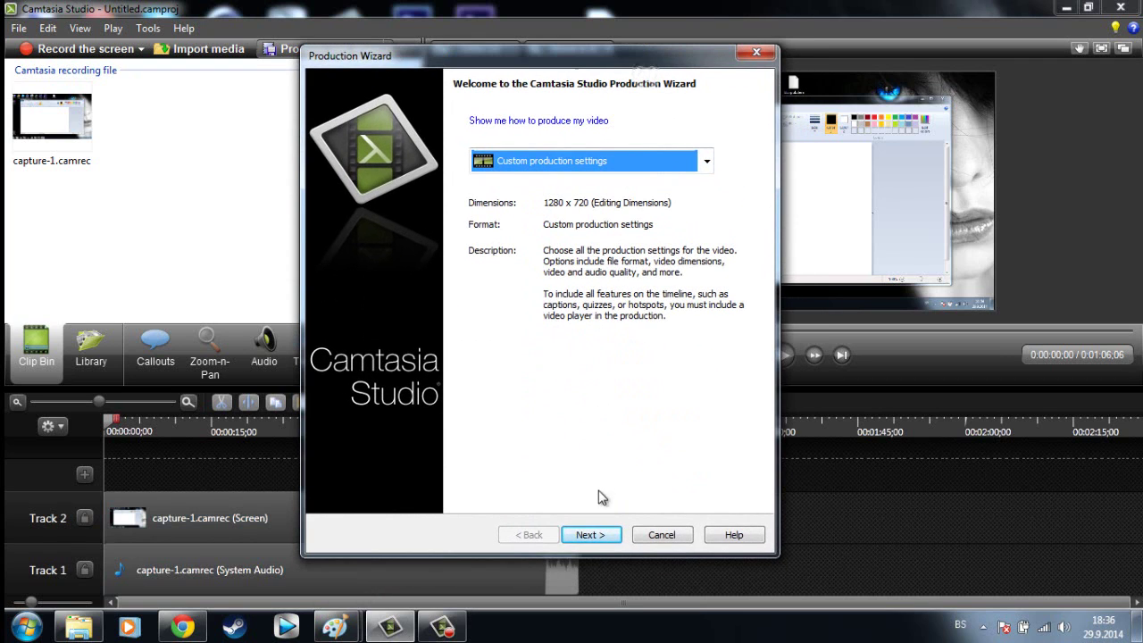
{"action": "left_click", "coordinate": [593, 534]}
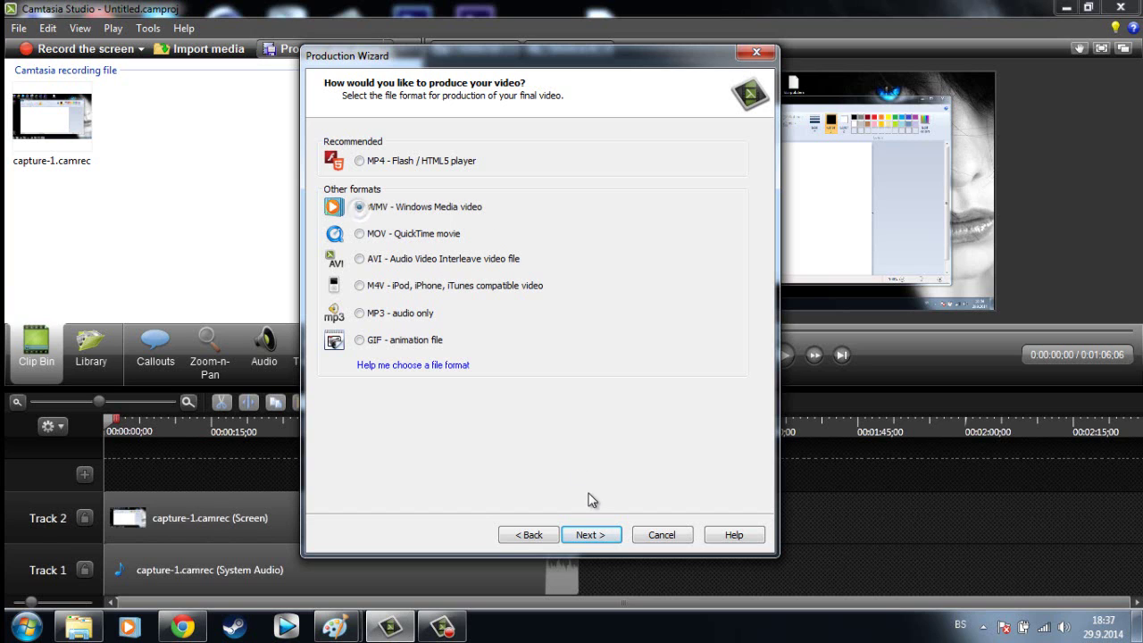
Step: Keep WMV output with the Camtasia Studio Best Quality and File Size profile
{"action": "left_click", "coordinate": [591, 535]}
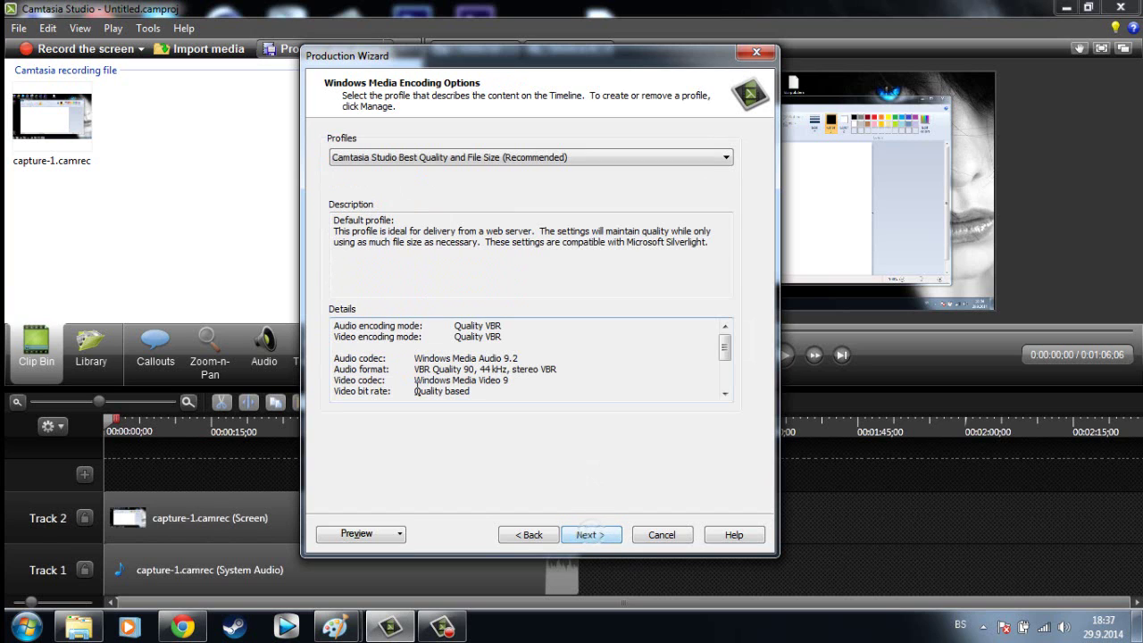
{"action": "left_click", "coordinate": [589, 163]}
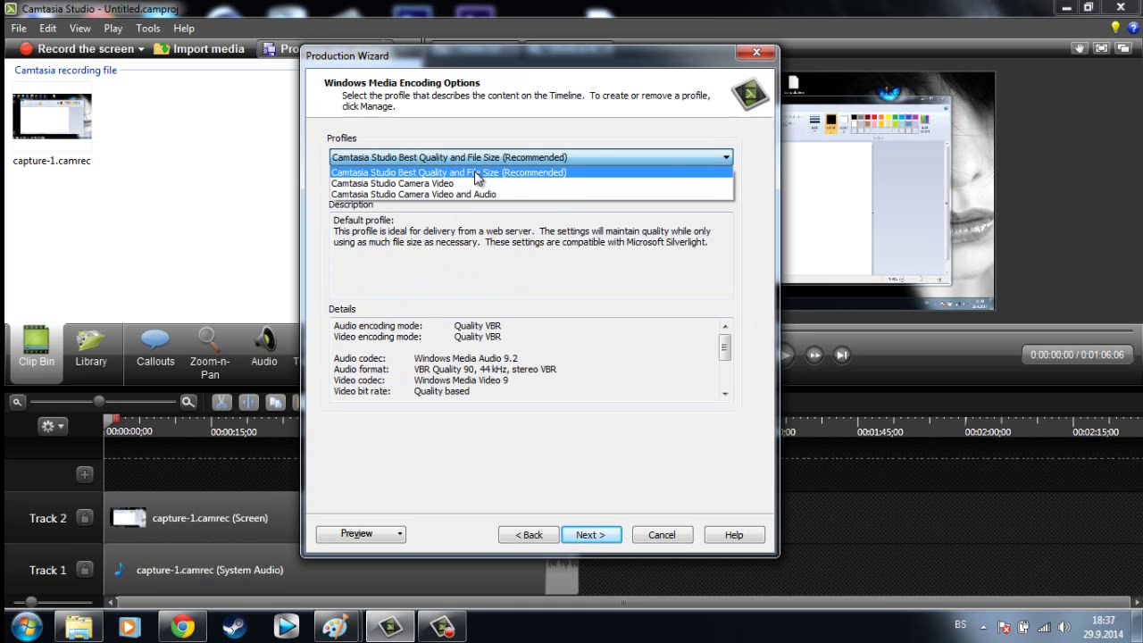
{"action": "left_click", "coordinate": [499, 174]}
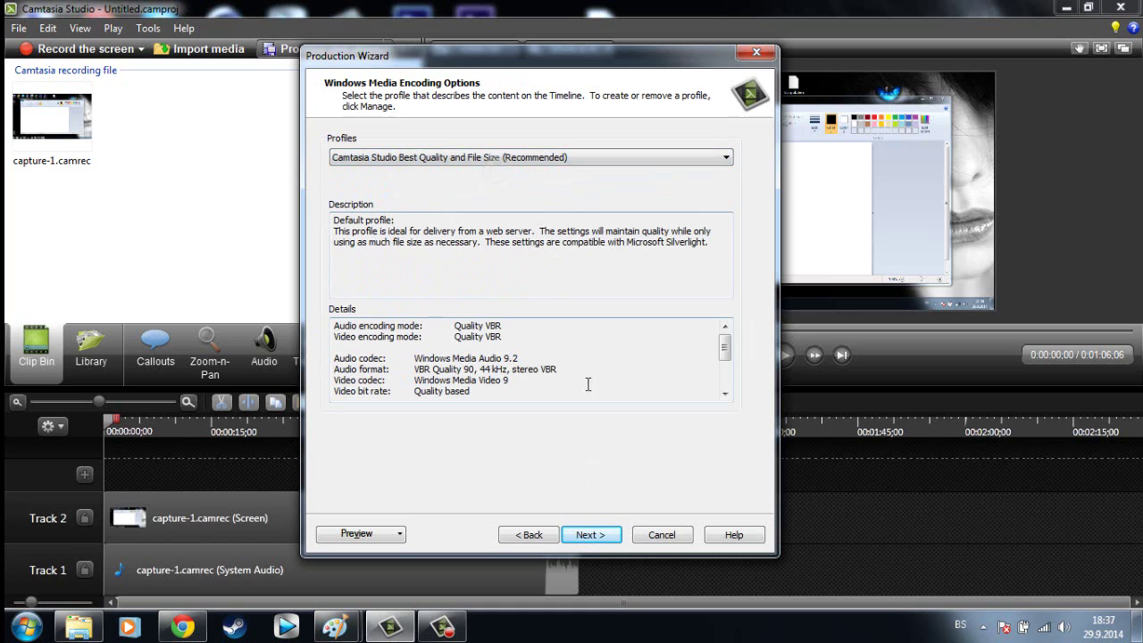
{"action": "left_click", "coordinate": [589, 533]}
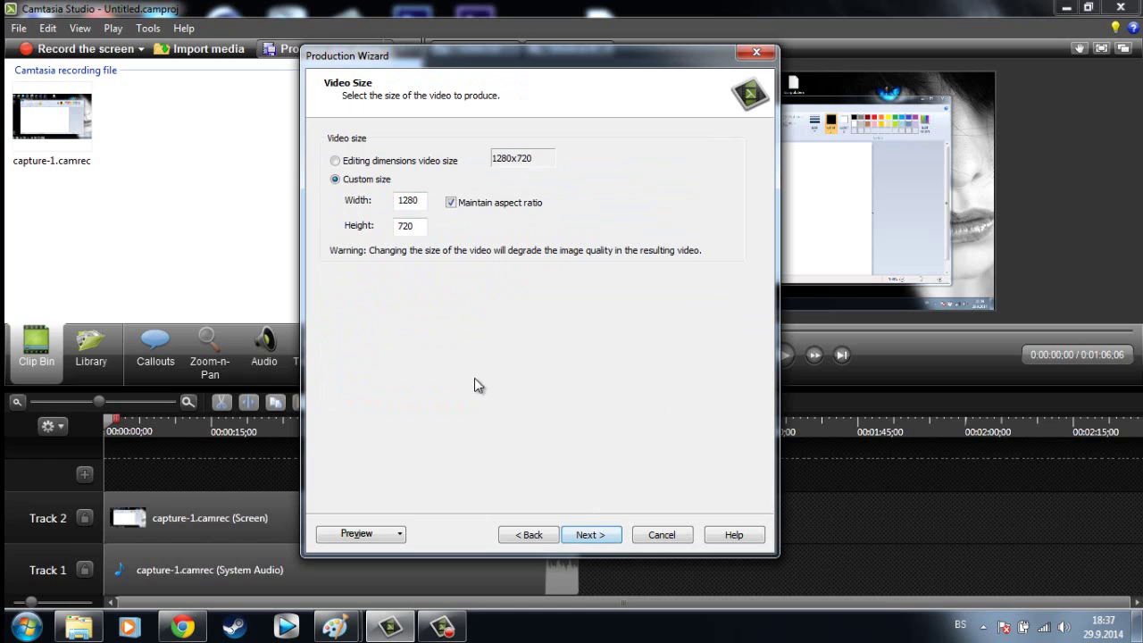
Step: Keep the custom 1280 x 720 video size and leave Video Options at their defaults
{"action": "double_click", "coordinate": [395, 200]}
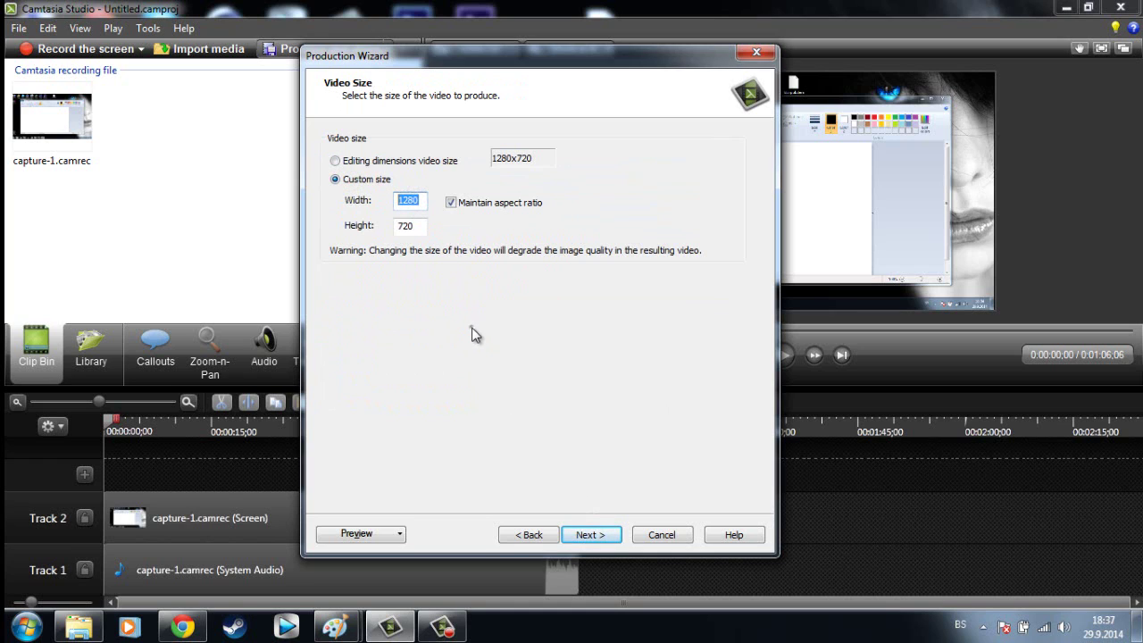
{"action": "left_click_drag", "start_coordinate": [434, 58], "coordinate": [499, 66]}
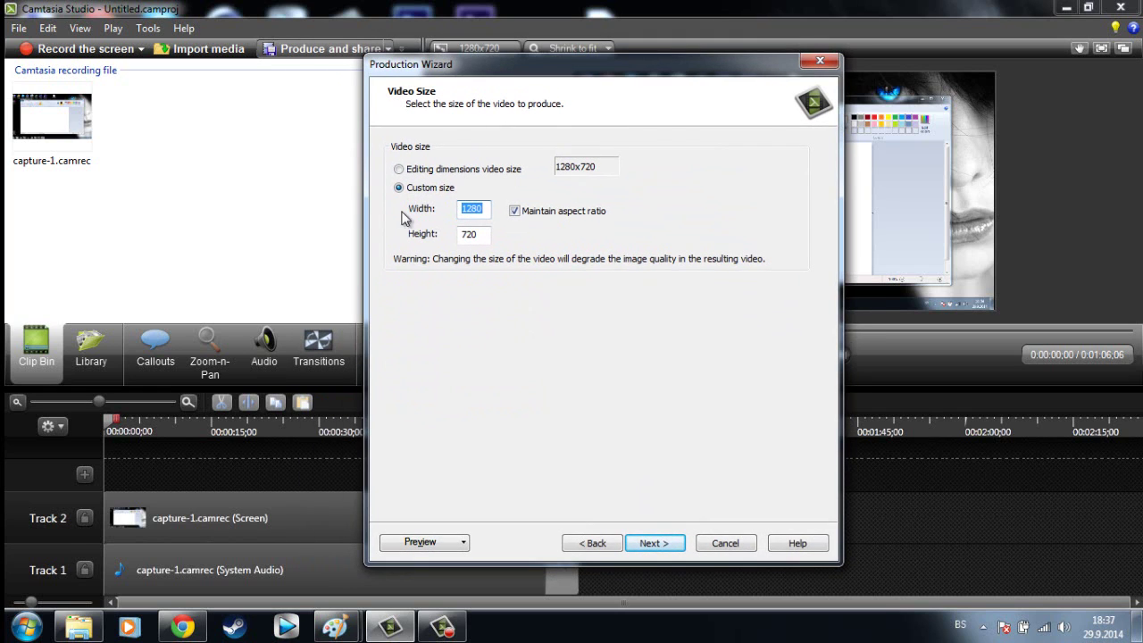
{"action": "left_click", "coordinate": [487, 208]}
{"action": "left_click", "coordinate": [480, 234]}
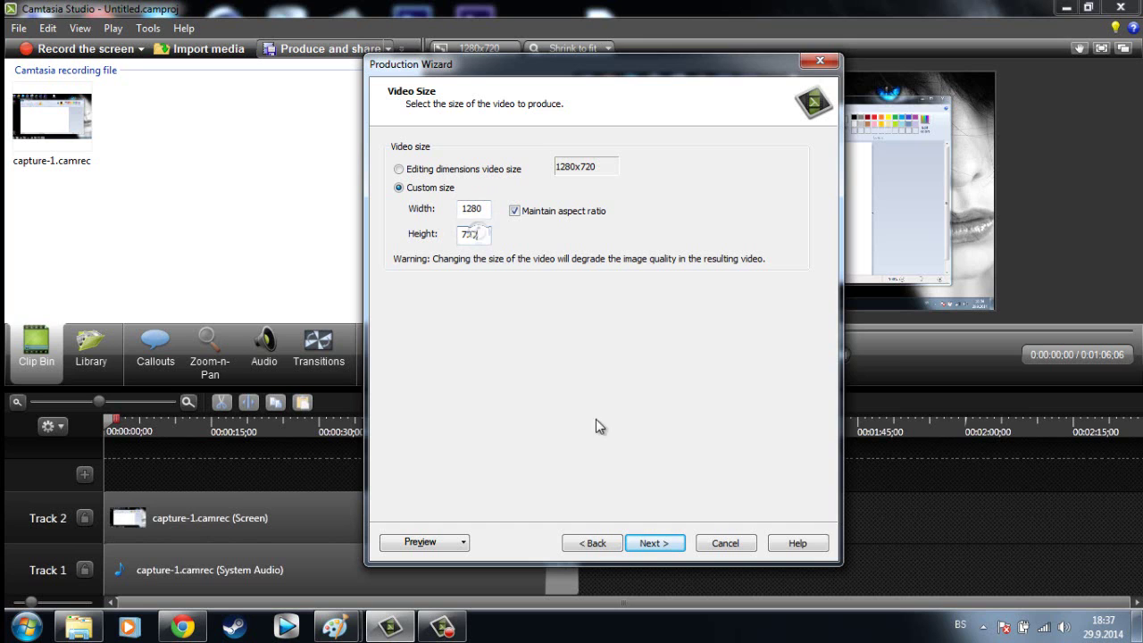
{"action": "left_click", "coordinate": [655, 542]}
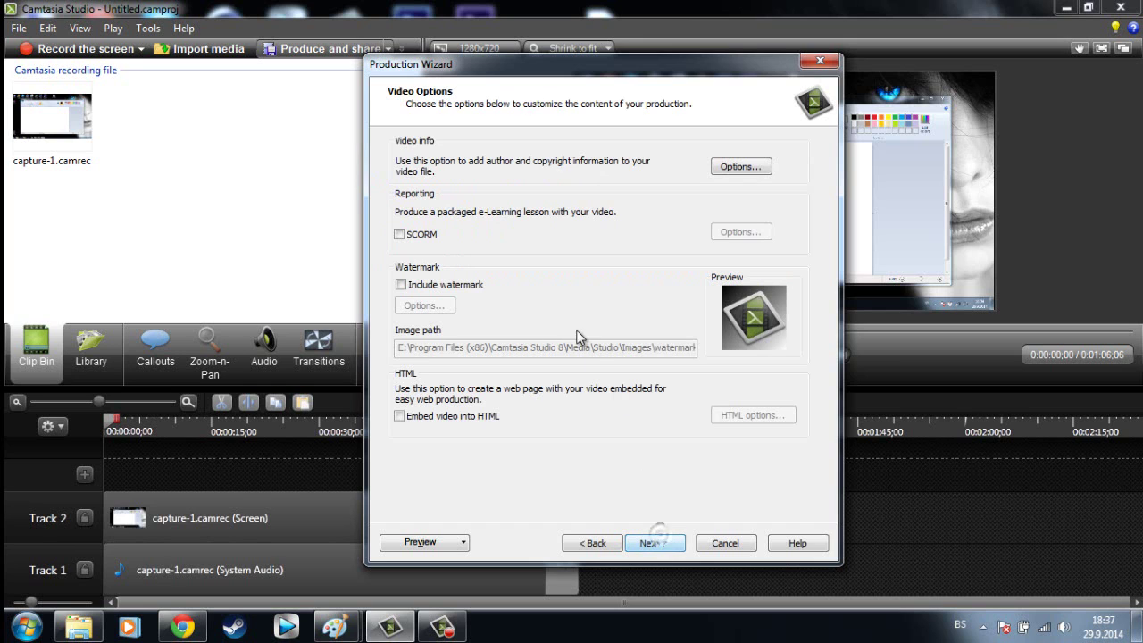
{"action": "left_click_drag", "start_coordinate": [547, 72], "coordinate": [537, 71]}
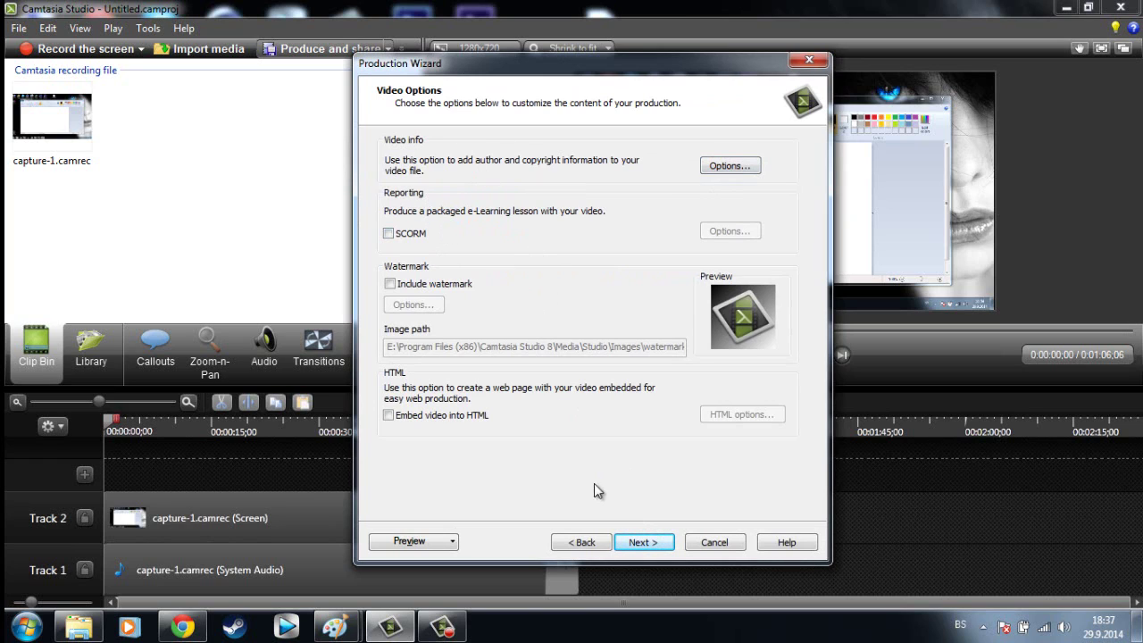
{"action": "left_click", "coordinate": [643, 536]}
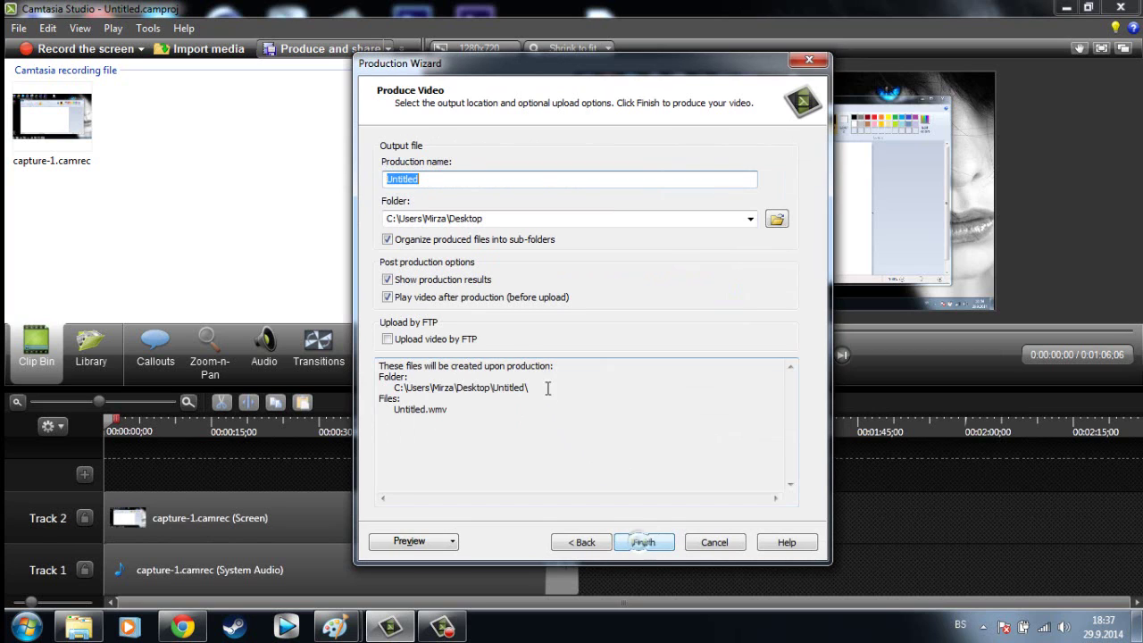
Step: Replace the production name Untitled with test2, keeping the Desktop output folder
{"action": "left_click", "coordinate": [443, 180]}
{"action": "double_click", "coordinate": [443, 179]}
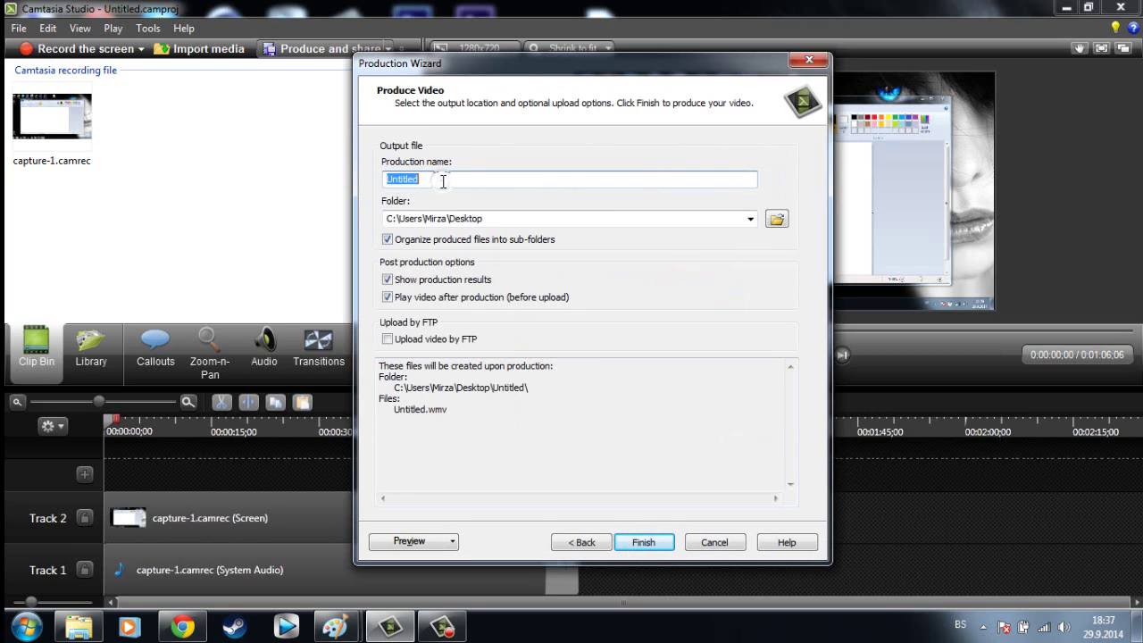
{"action": "left_click", "coordinate": [443, 180]}
{"action": "key", "text": "BackSpace"}
{"action": "key", "text": "BackSpace"}
{"action": "key", "text": "BackSpace"}
{"action": "key", "text": "BackSpace"}
{"action": "key", "text": "BackSpace"}
{"action": "key", "text": "BackSpace"}
{"action": "key", "text": "BackSpace"}
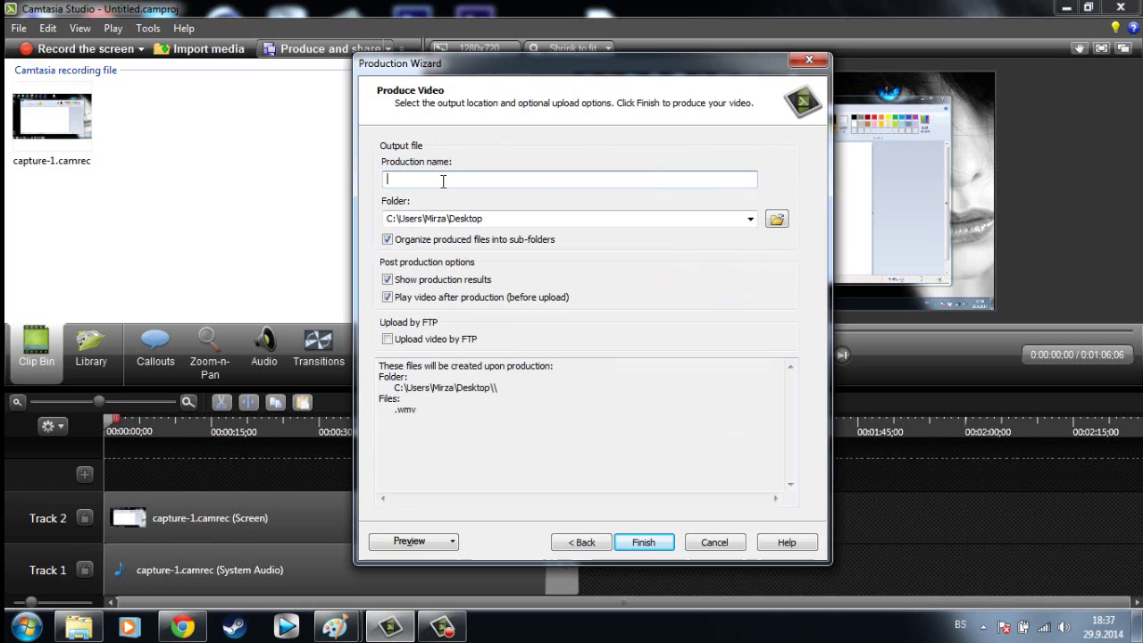
{"action": "type", "text": "test2"}
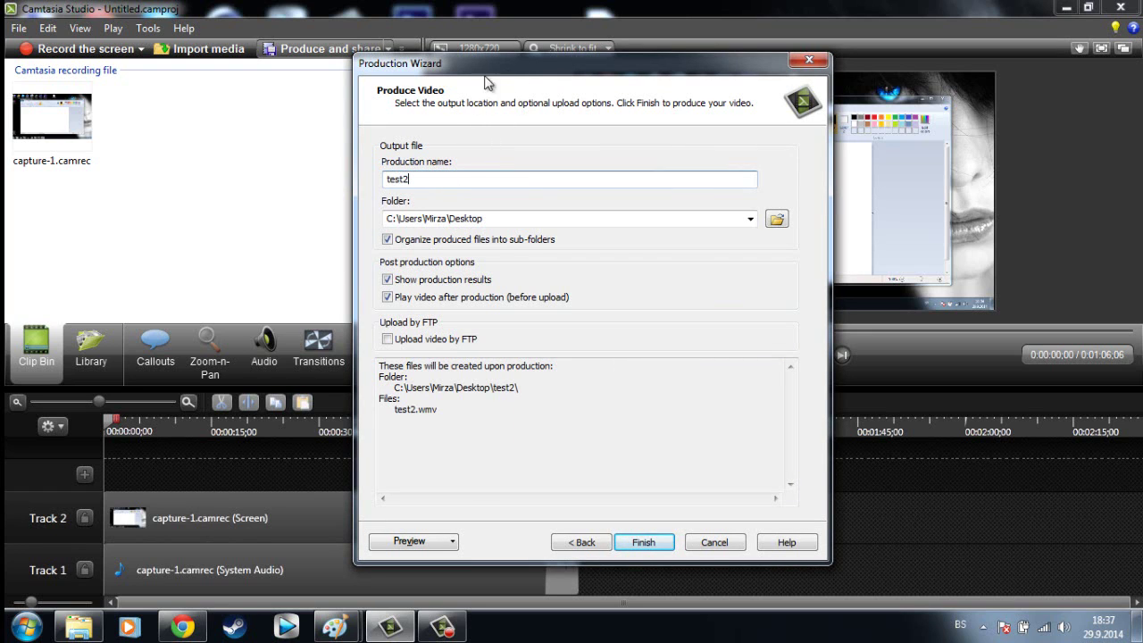
{"action": "left_click_drag", "start_coordinate": [490, 63], "coordinate": [525, 57]}
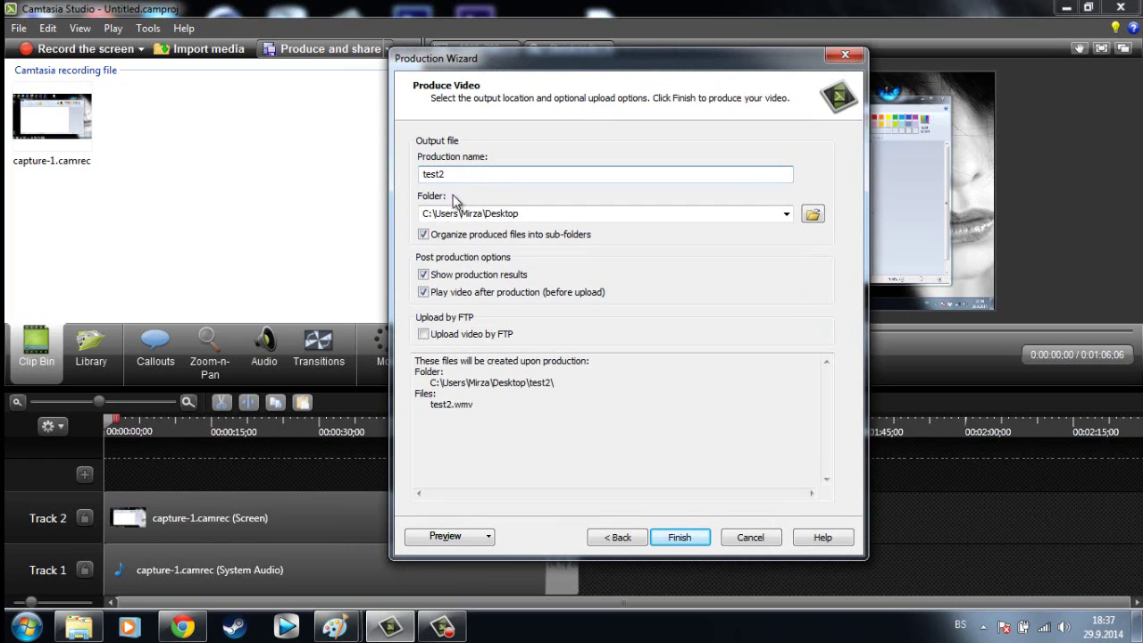
{"action": "left_click", "coordinate": [542, 215]}
{"action": "left_click", "coordinate": [540, 216]}
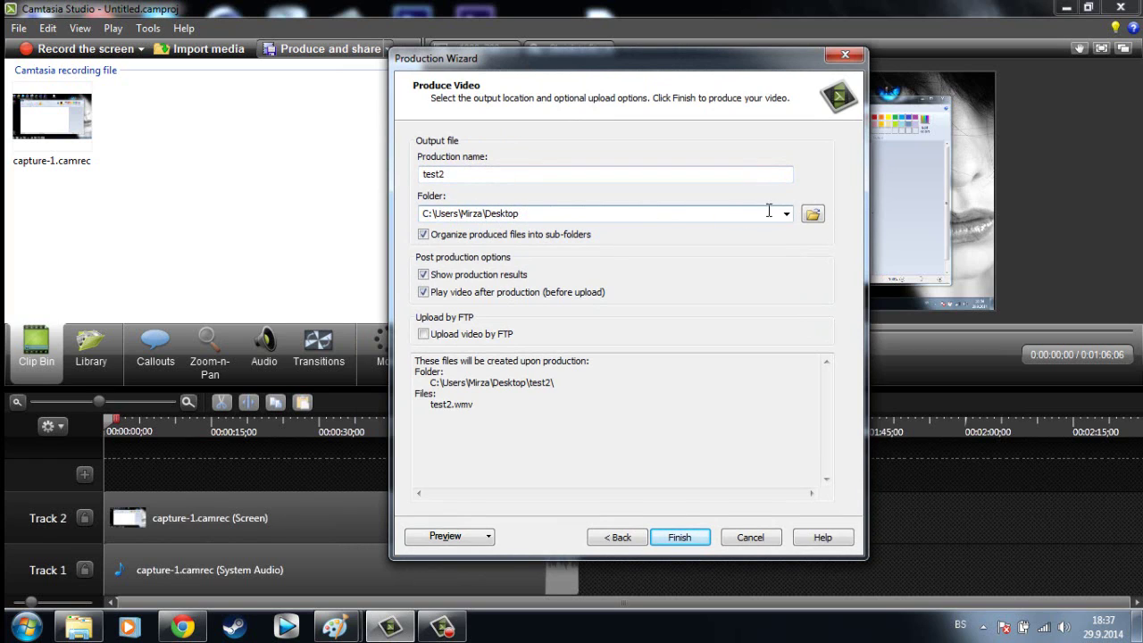
Step: Render the project to test2.wmv
{"action": "left_click", "coordinate": [678, 537]}
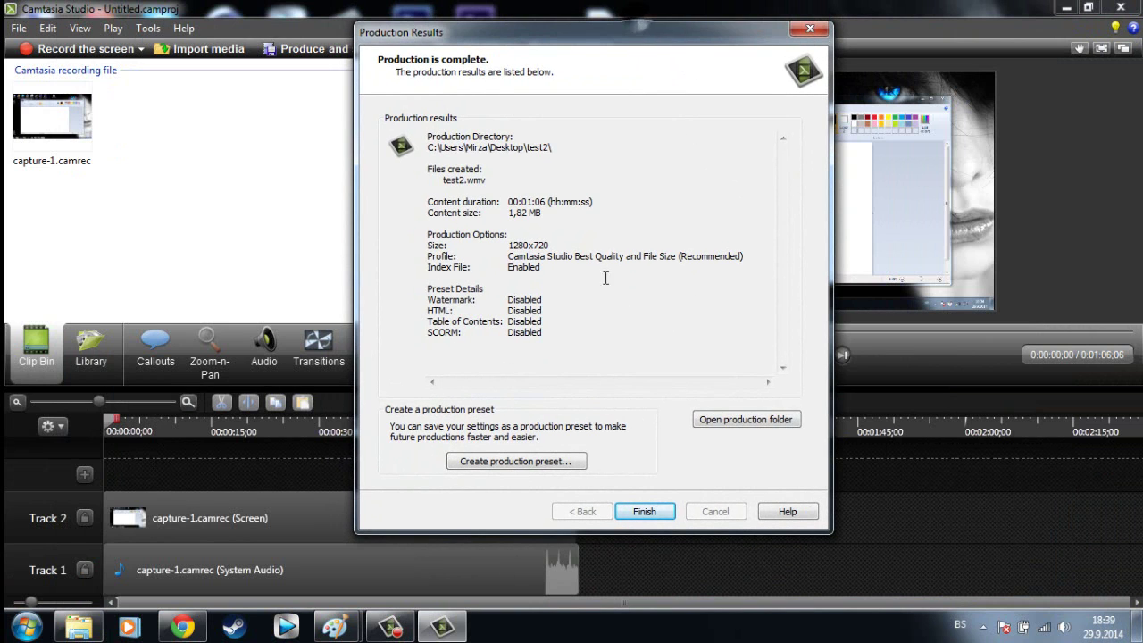
Step: Dismiss the production results and close Camtasia without saving the project
{"action": "left_click", "coordinate": [629, 507]}
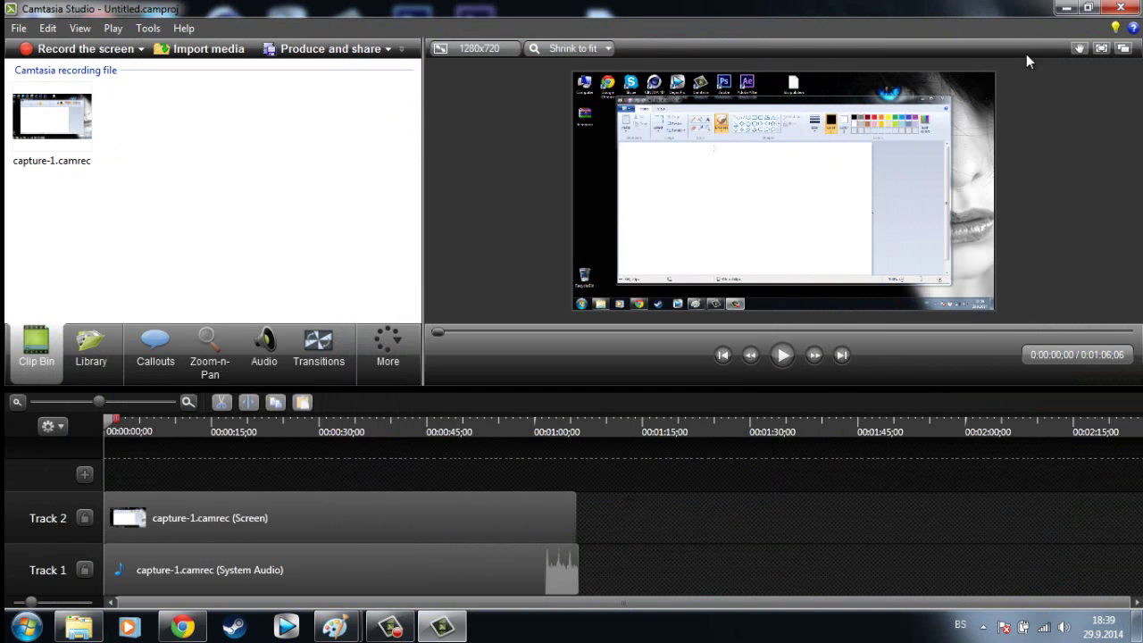
{"action": "left_click", "coordinate": [1113, 8]}
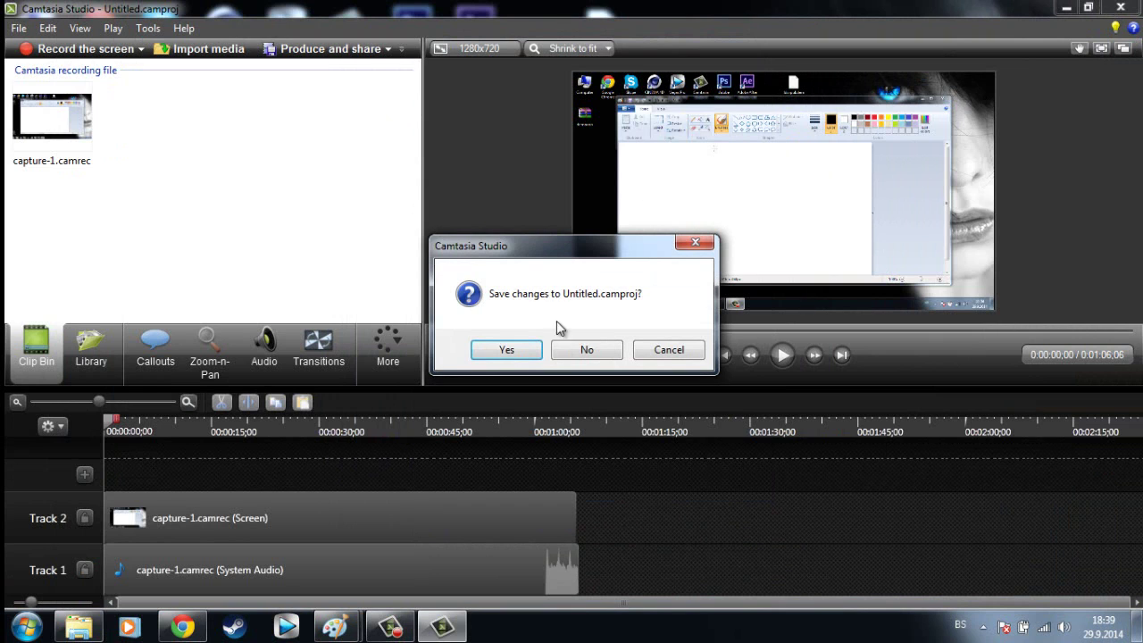
{"action": "left_click", "coordinate": [571, 352]}
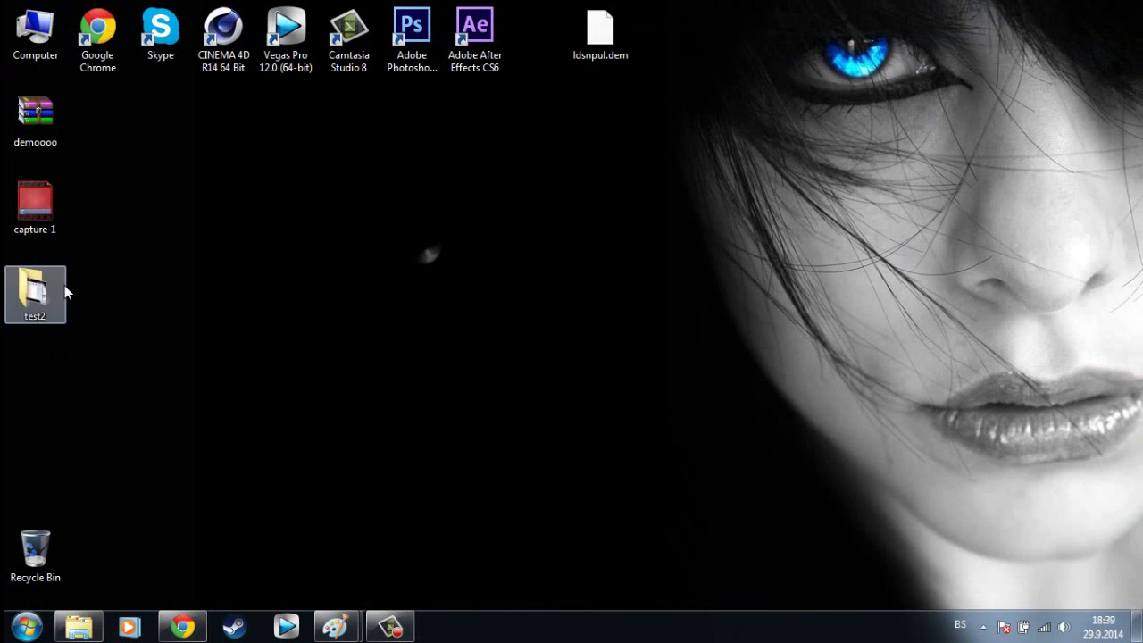
Step: Open the Desktop test2 folder and select the test2.wmv video
{"action": "left_click_drag", "start_coordinate": [54, 287], "coordinate": [433, 295]}
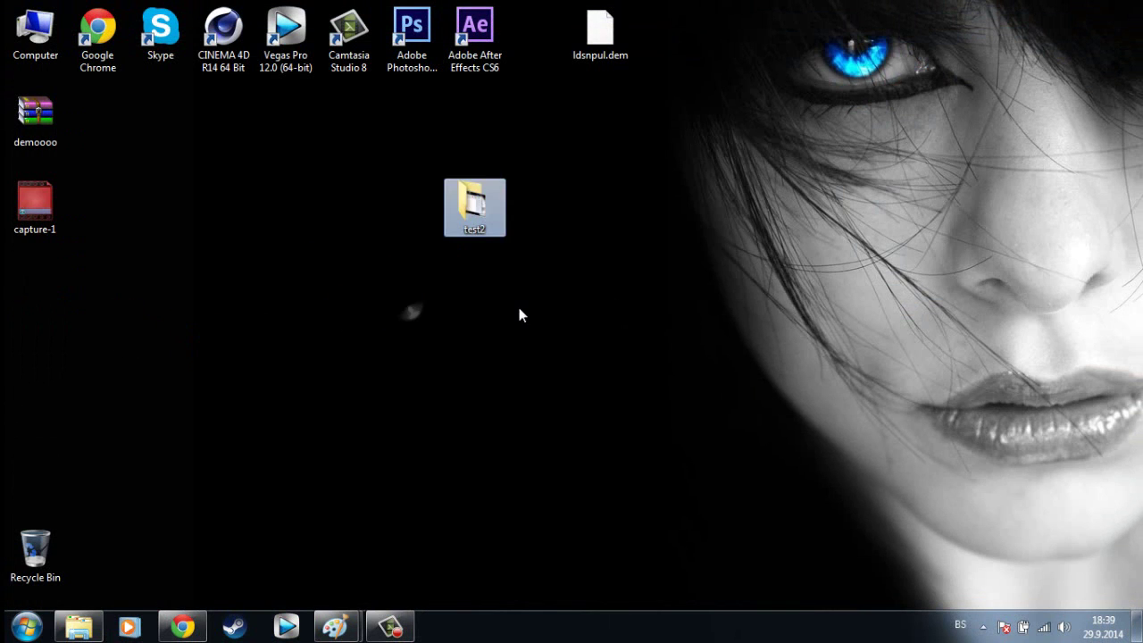
{"action": "key", "text": "Return"}
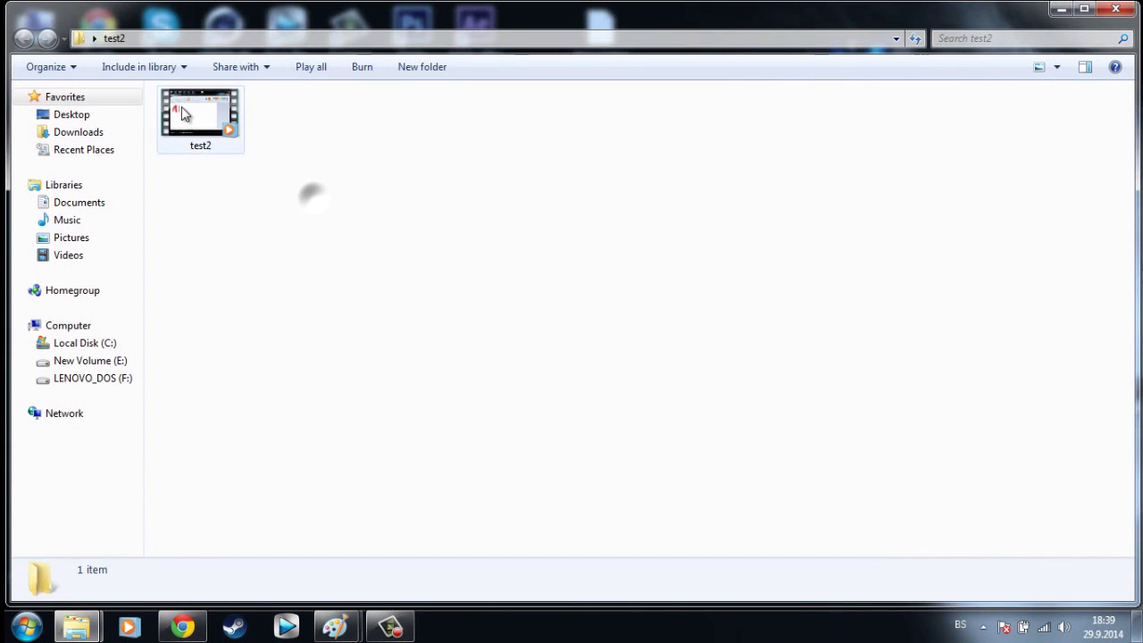
{"action": "key", "text": "Down"}
{"action": "left_click", "coordinate": [341, 188]}
{"action": "left_click_drag", "start_coordinate": [366, 209], "coordinate": [225, 159]}
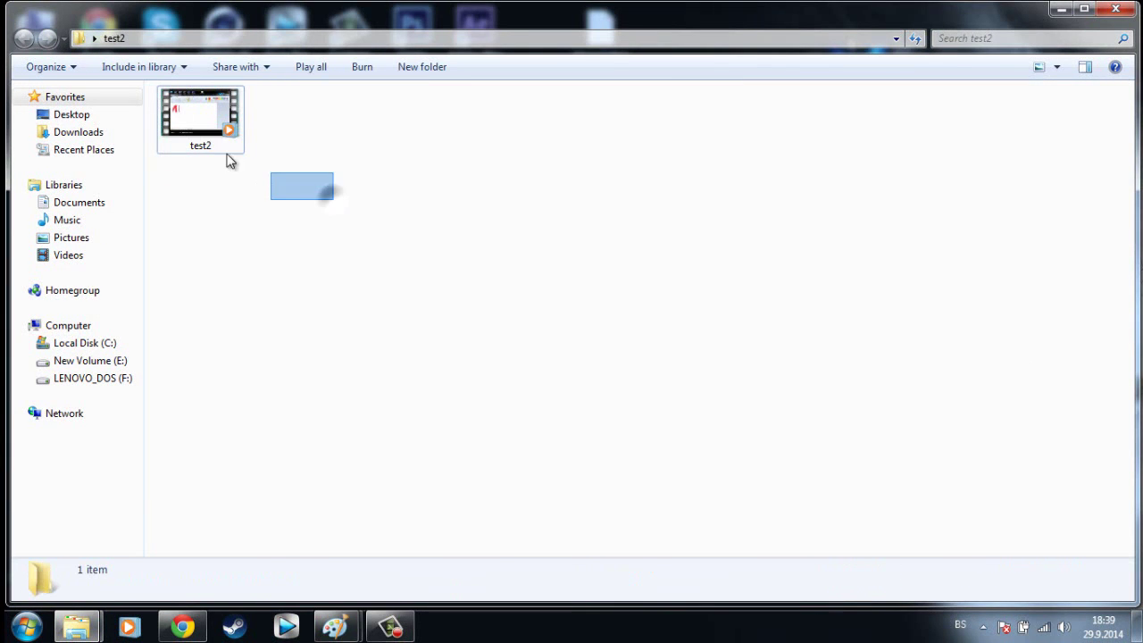
{"action": "left_click", "coordinate": [301, 179]}
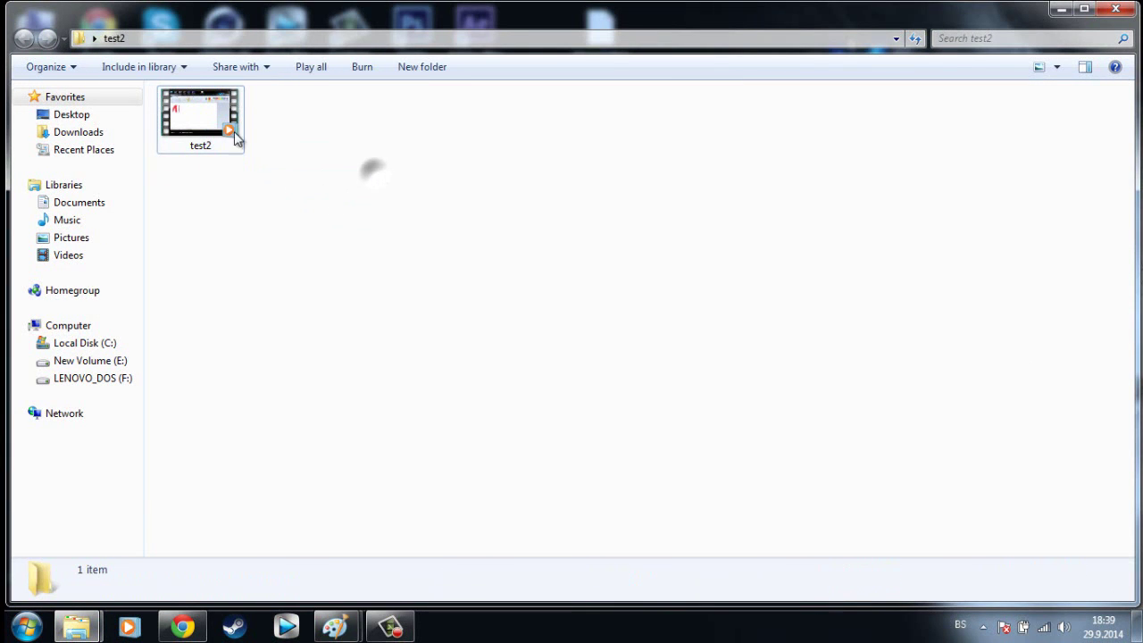
{"action": "left_click", "coordinate": [196, 124]}
{"action": "right_click", "coordinate": [195, 123]}
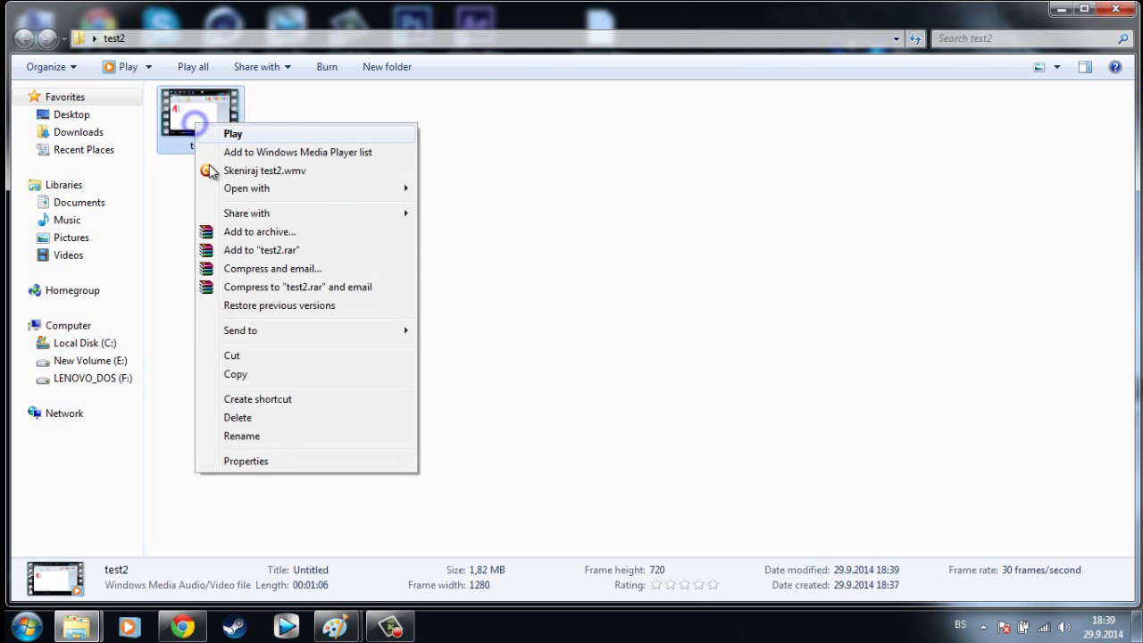
{"action": "left_click", "coordinate": [254, 461]}
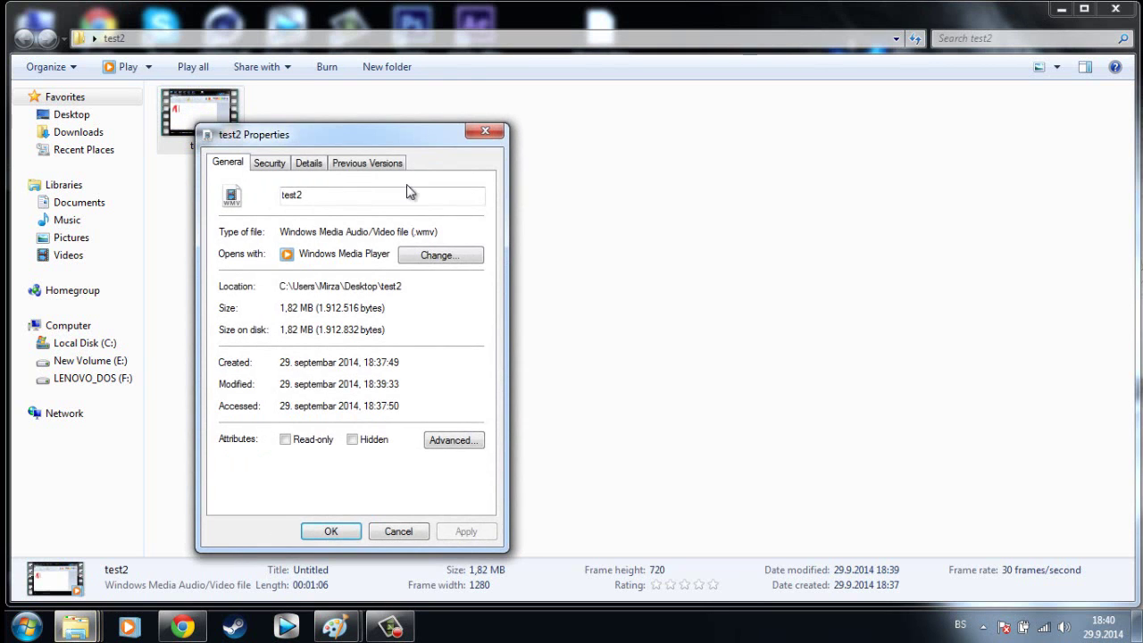
{"action": "left_click_drag", "start_coordinate": [395, 140], "coordinate": [457, 88]}
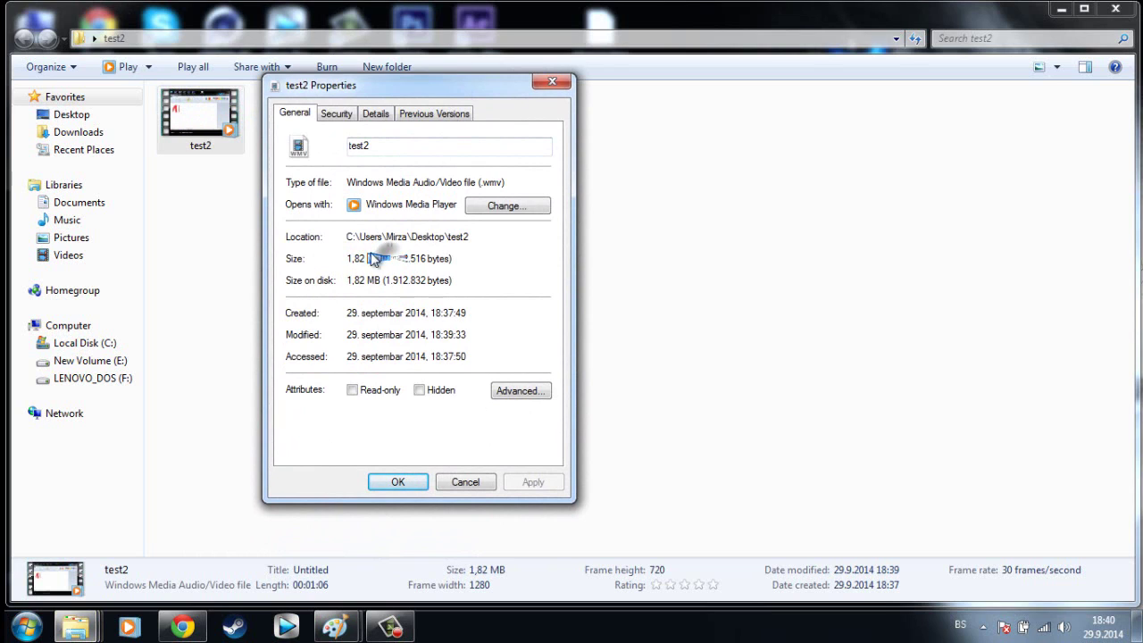
{"action": "left_click", "coordinate": [403, 258]}
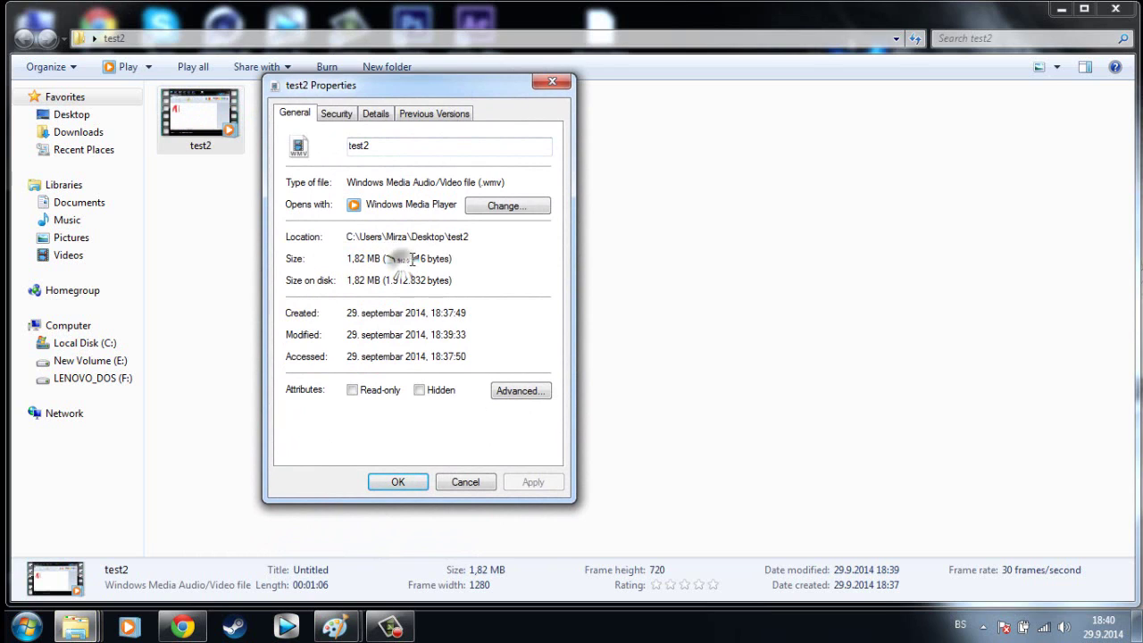
{"action": "left_click", "coordinate": [554, 84]}
{"action": "left_click", "coordinate": [332, 217]}
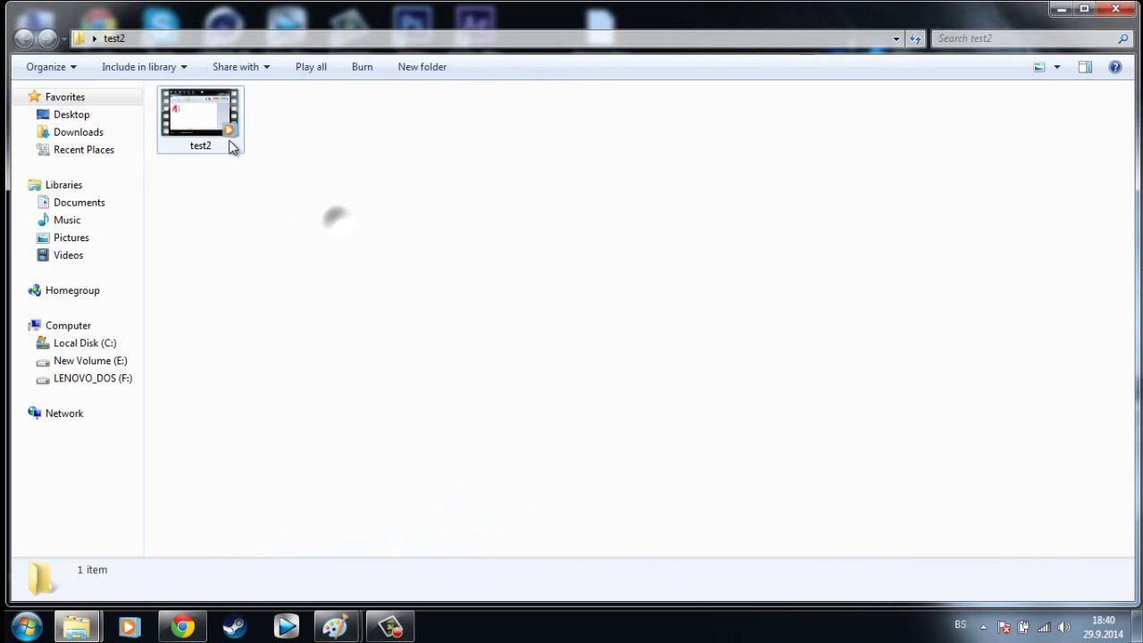
{"action": "left_click", "coordinate": [204, 117]}
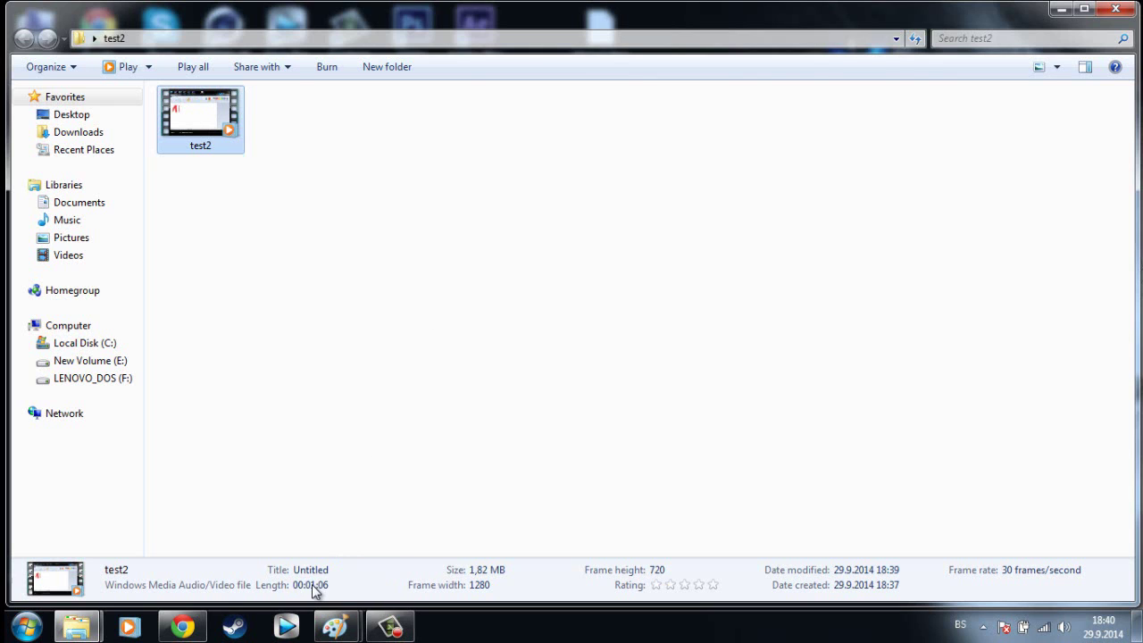
{"action": "left_click", "coordinate": [343, 388]}
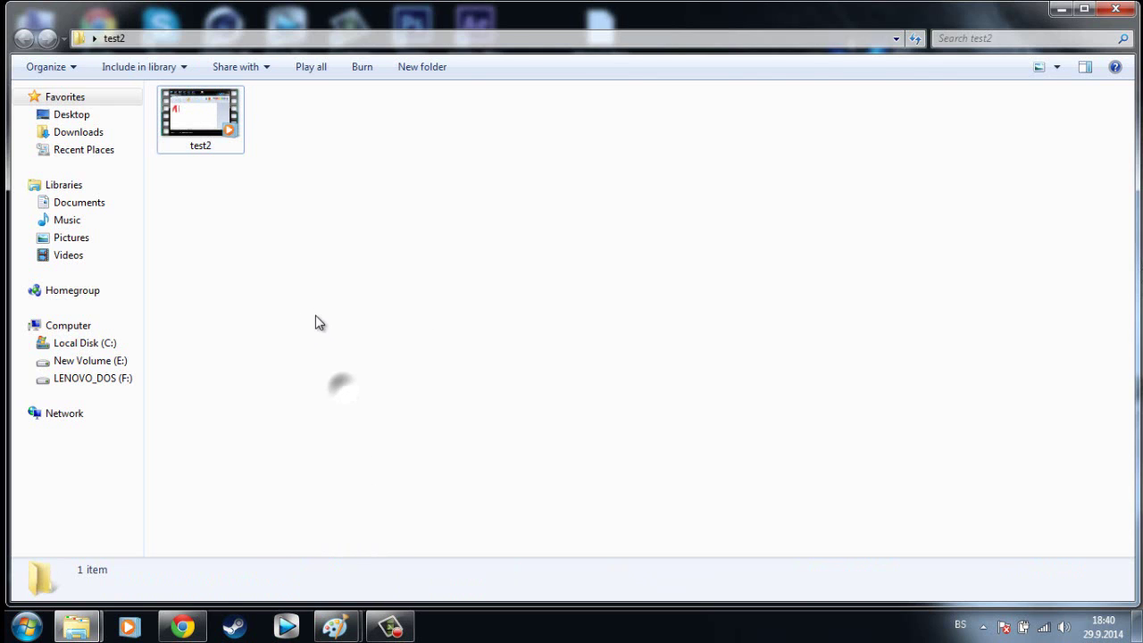
{"action": "double_click", "coordinate": [208, 98]}
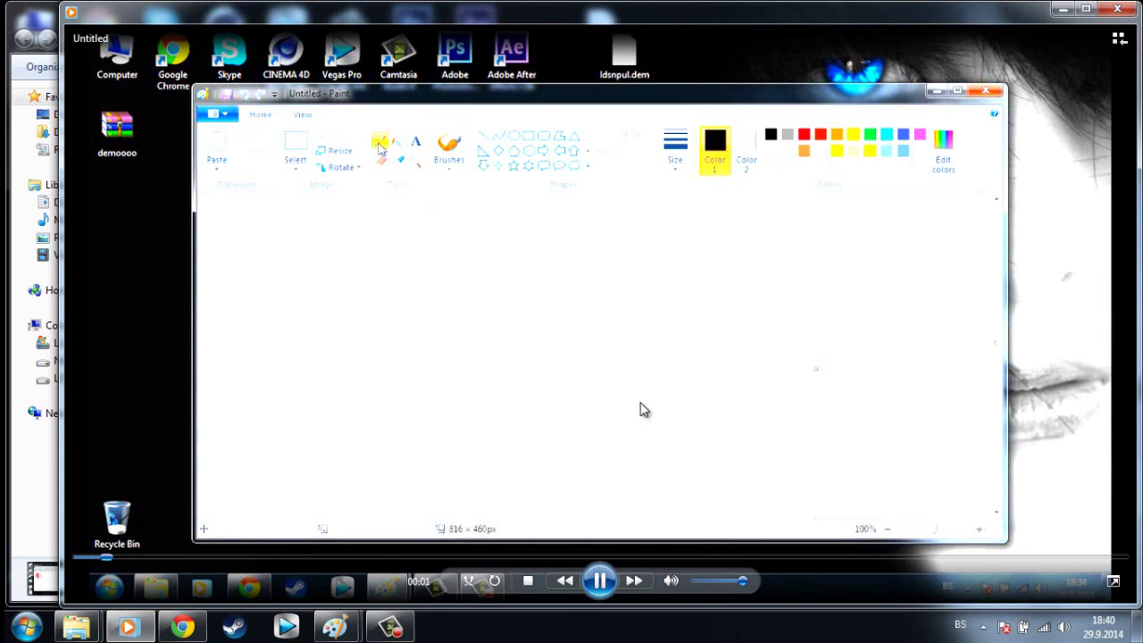
{"action": "left_click", "coordinate": [599, 580]}
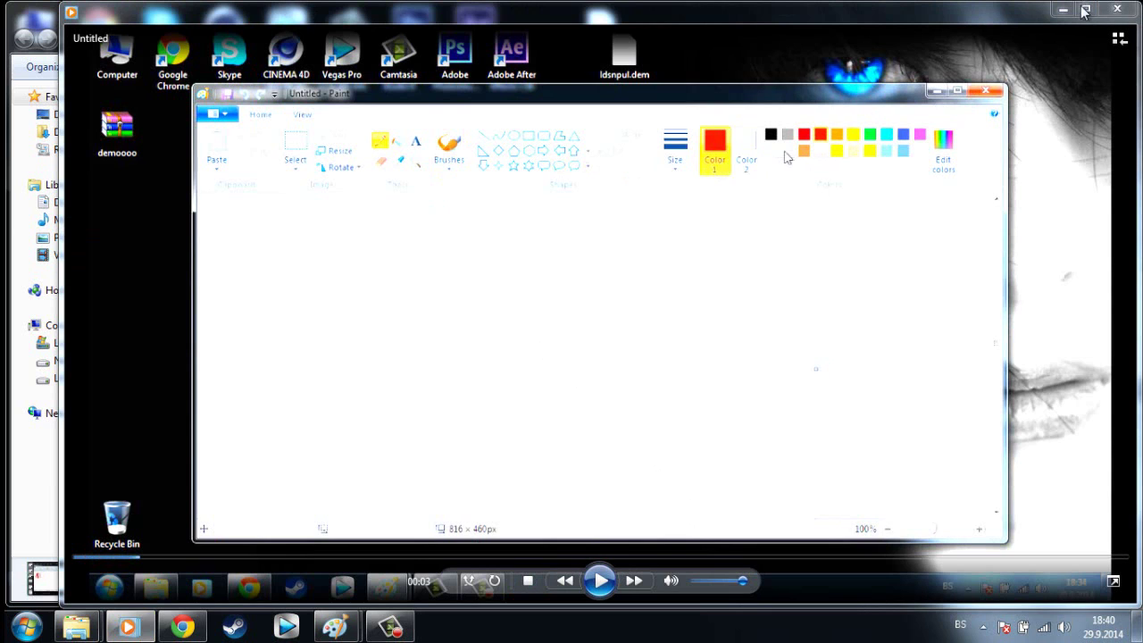
{"action": "left_click", "coordinate": [1116, 9]}
{"action": "left_click_drag", "start_coordinate": [561, 153], "coordinate": [493, 217]}
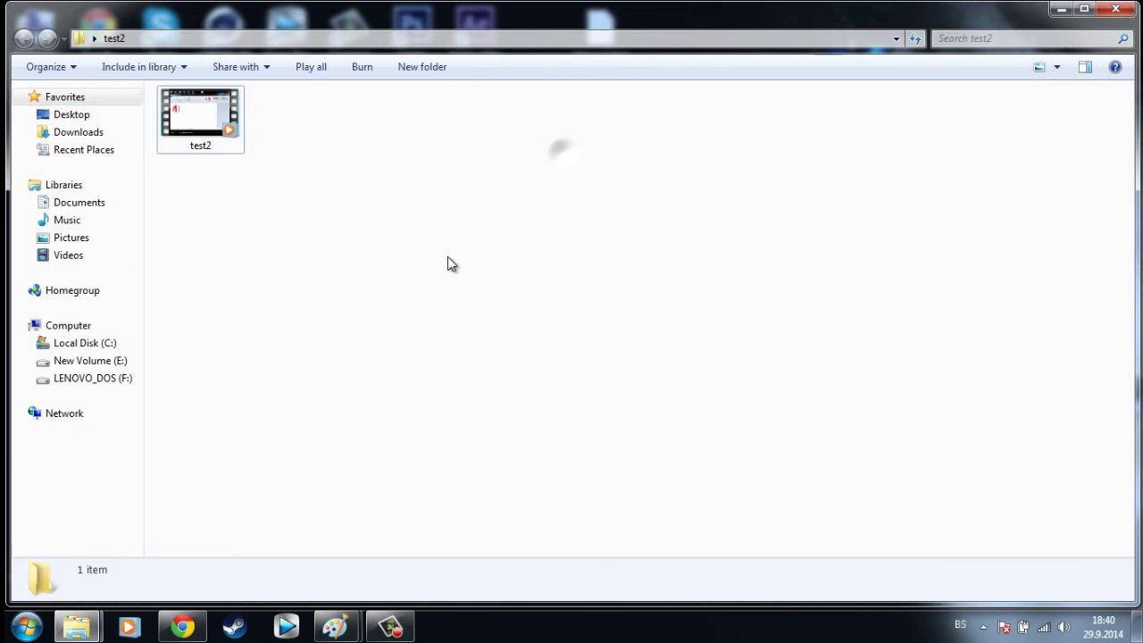
{"action": "key", "text": "Down"}
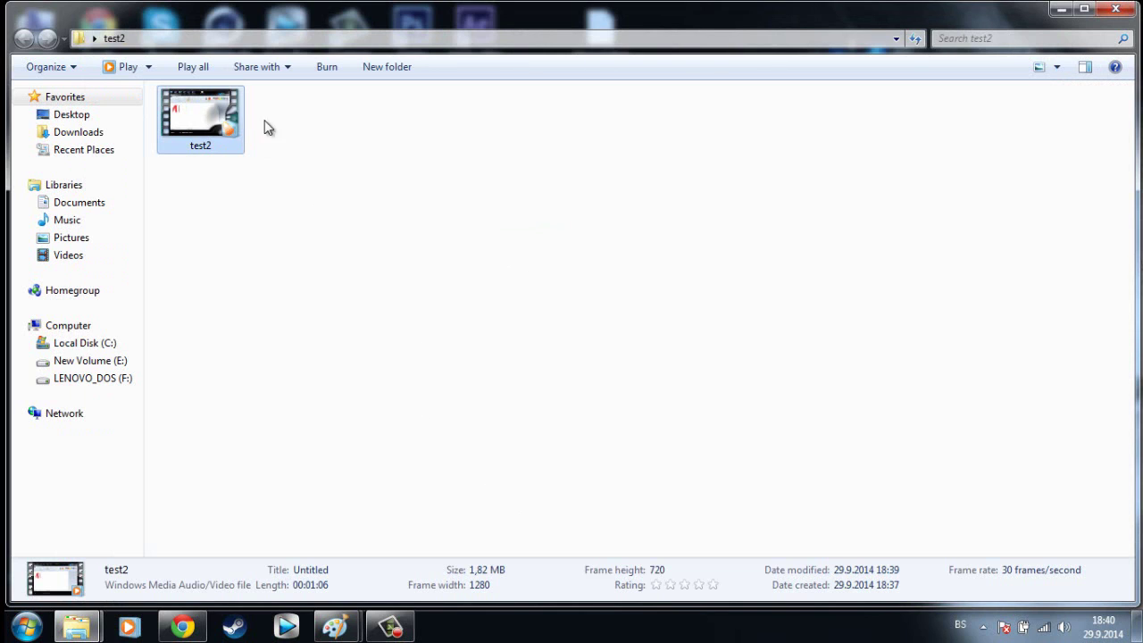
{"action": "left_click_drag", "start_coordinate": [375, 135], "coordinate": [314, 243]}
{"action": "left_click_drag", "start_coordinate": [266, 327], "coordinate": [312, 366]}
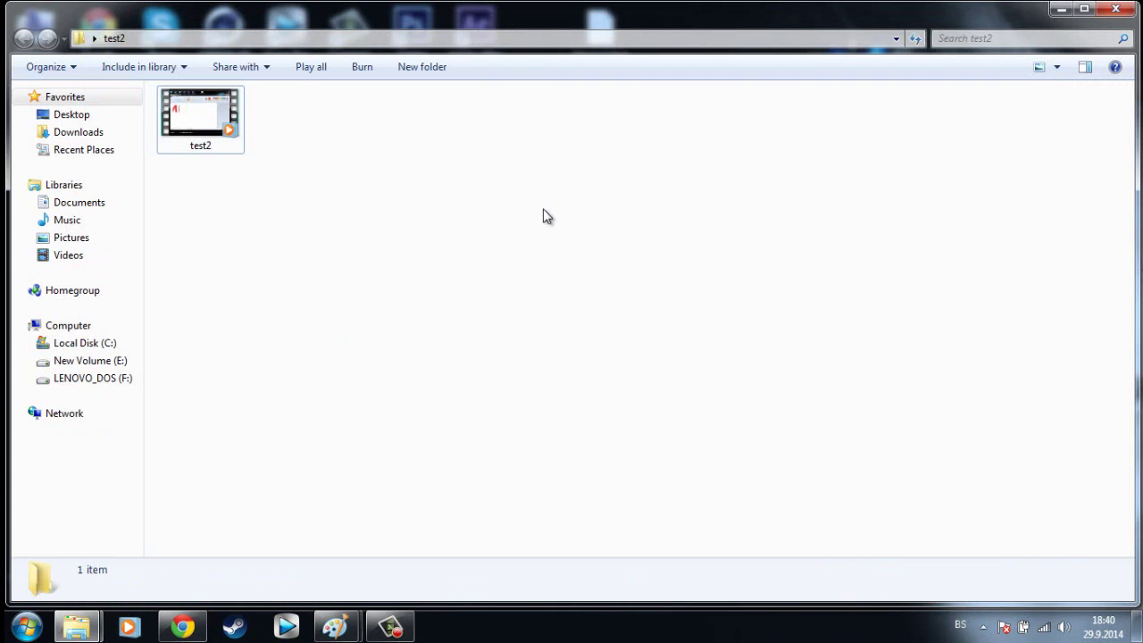
{"action": "left_click_drag", "start_coordinate": [562, 208], "coordinate": [475, 298]}
{"action": "left_click_drag", "start_coordinate": [427, 366], "coordinate": [541, 227]}
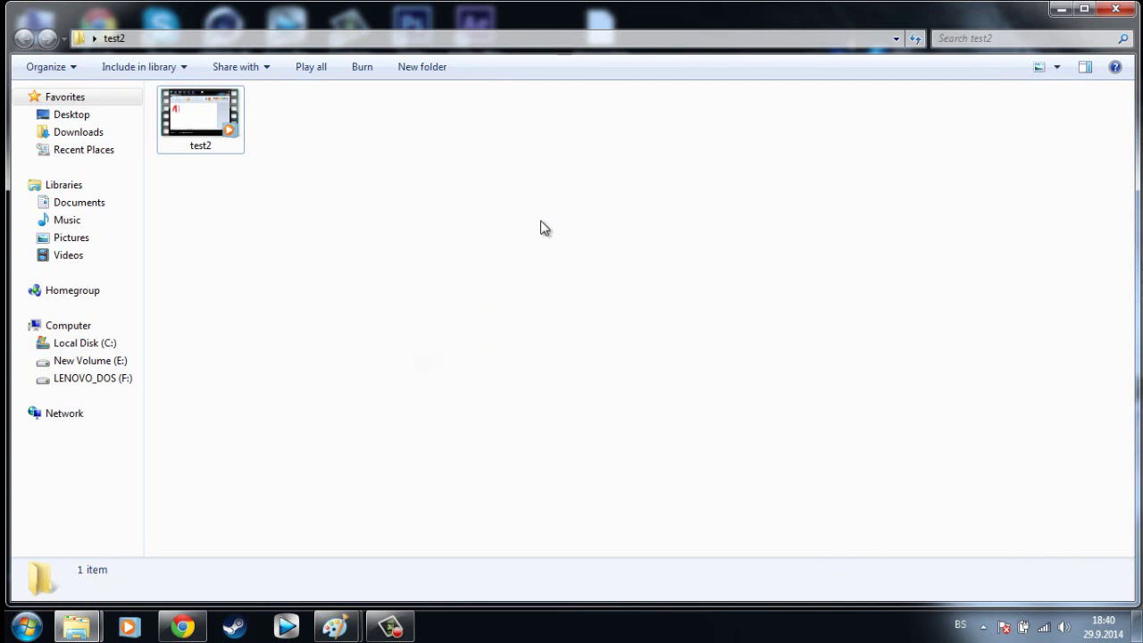